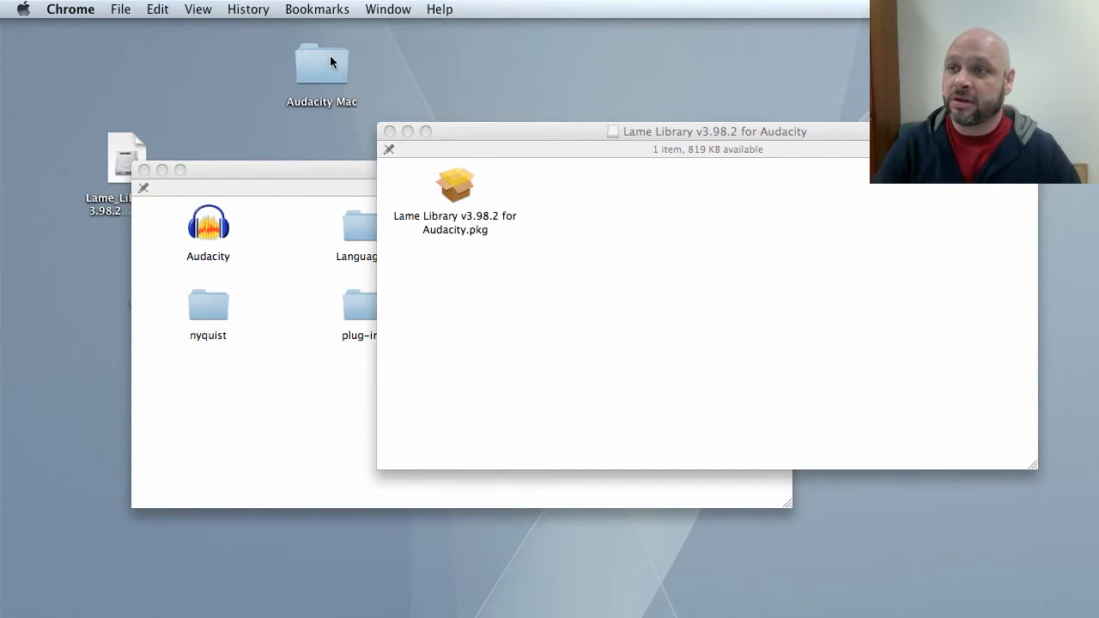
Open the Audacity Mac folder on the desktop and close it again.
{"action": "left_click", "coordinate": [327, 80]}
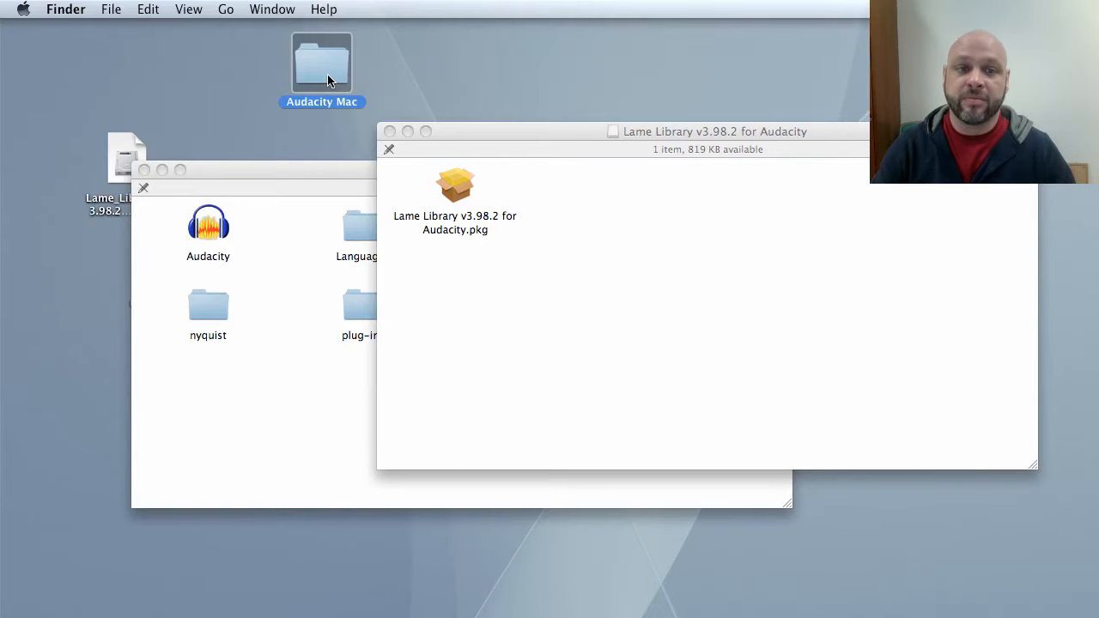
{"action": "double_click", "coordinate": [327, 80]}
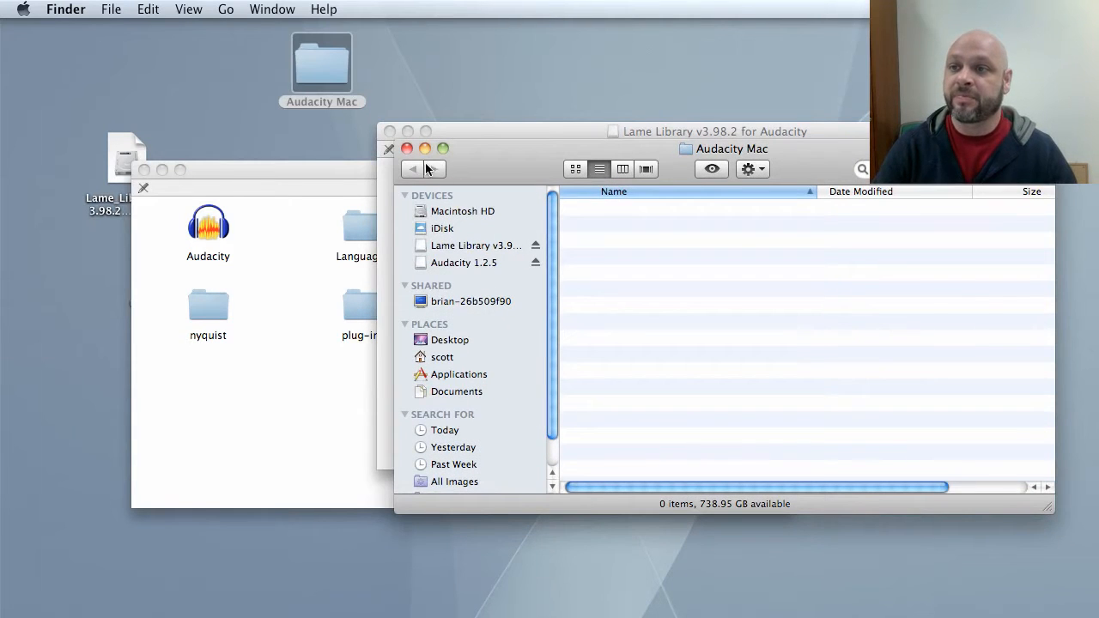
{"action": "left_click", "coordinate": [407, 148]}
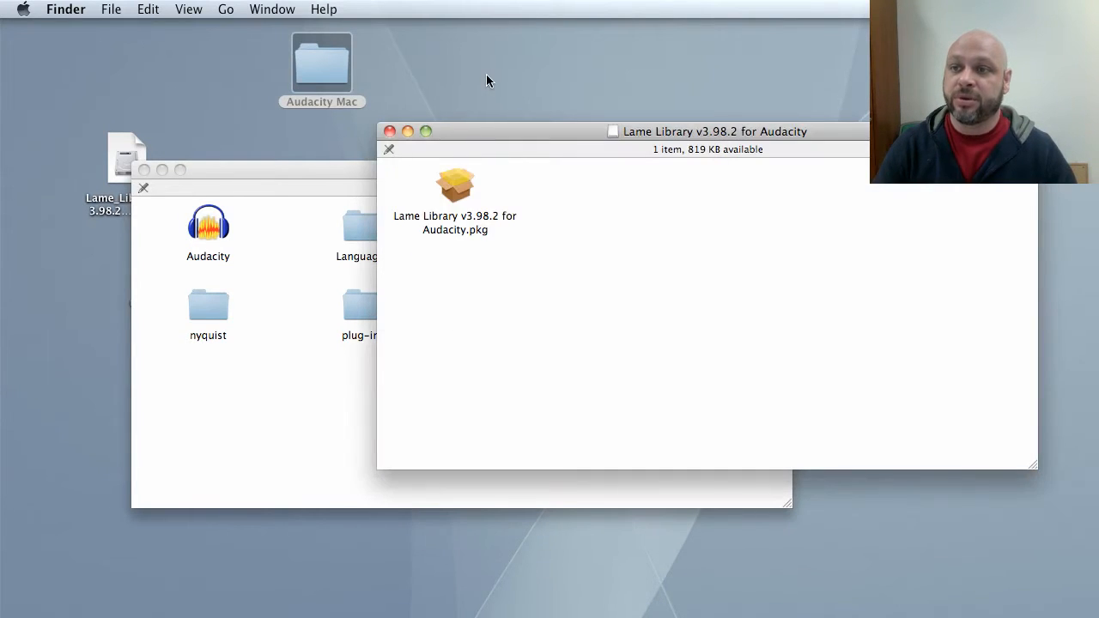
Copy all six items from the Audacity 1.2.5 disk window into the Audacity Mac desktop folder and open that folder.
{"action": "left_click", "coordinate": [275, 173]}
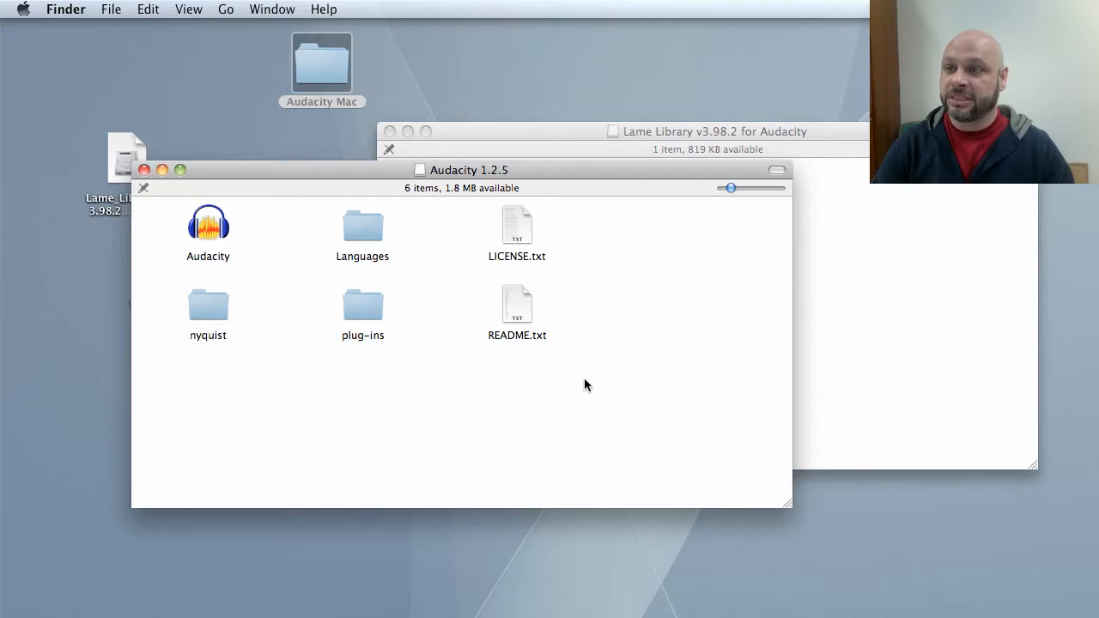
{"action": "left_click_drag", "start_coordinate": [585, 378], "coordinate": [314, 69]}
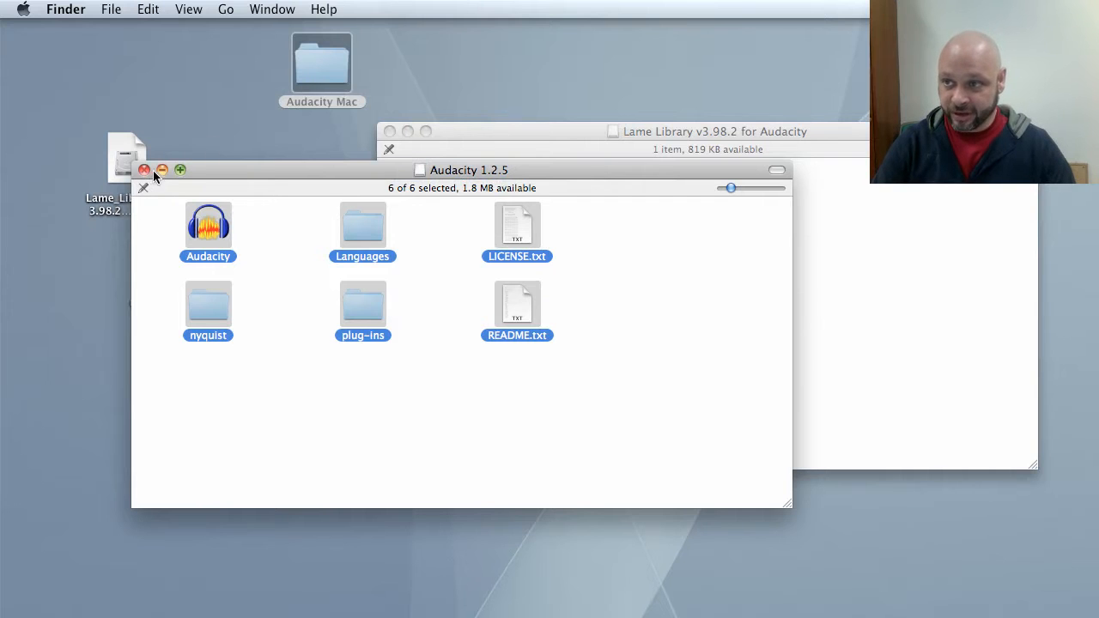
{"action": "double_click", "coordinate": [318, 85]}
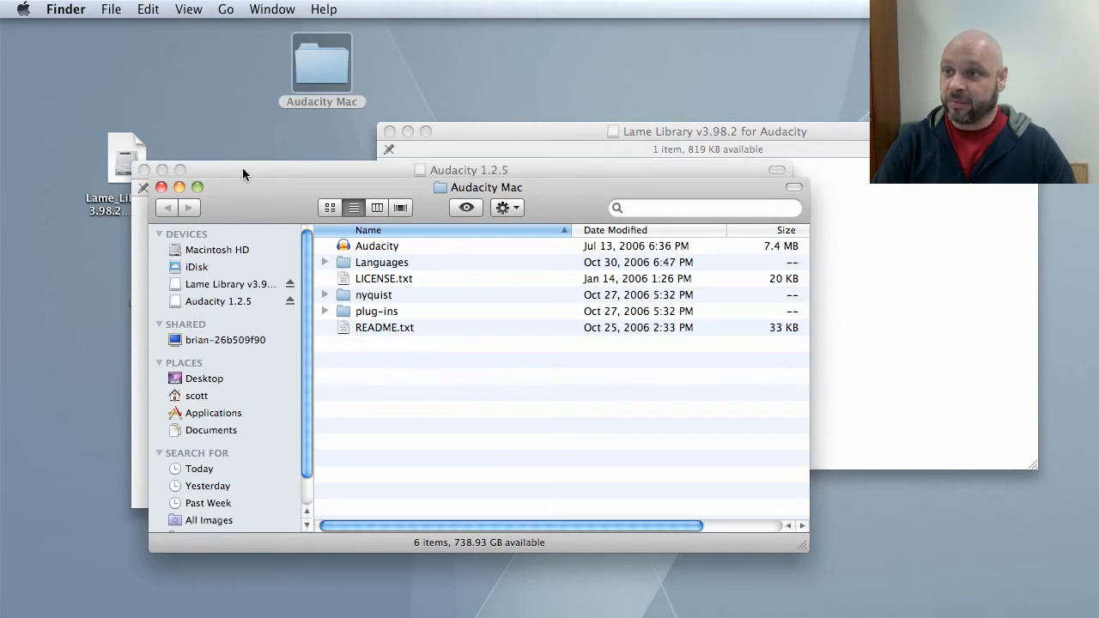
Close the Audacity 1.2.5 and Audacity Mac windows and move the audacity-macos disk image icon lower on the desktop.
{"action": "left_click", "coordinate": [242, 167]}
{"action": "left_click", "coordinate": [143, 169]}
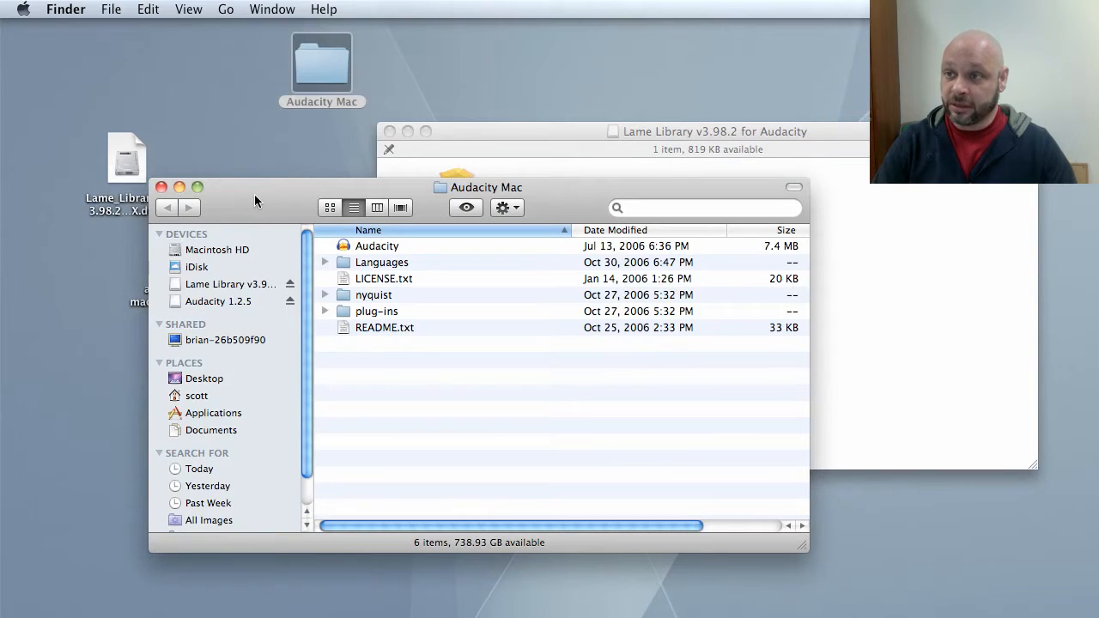
{"action": "left_click", "coordinate": [161, 187]}
{"action": "left_click", "coordinate": [172, 263]}
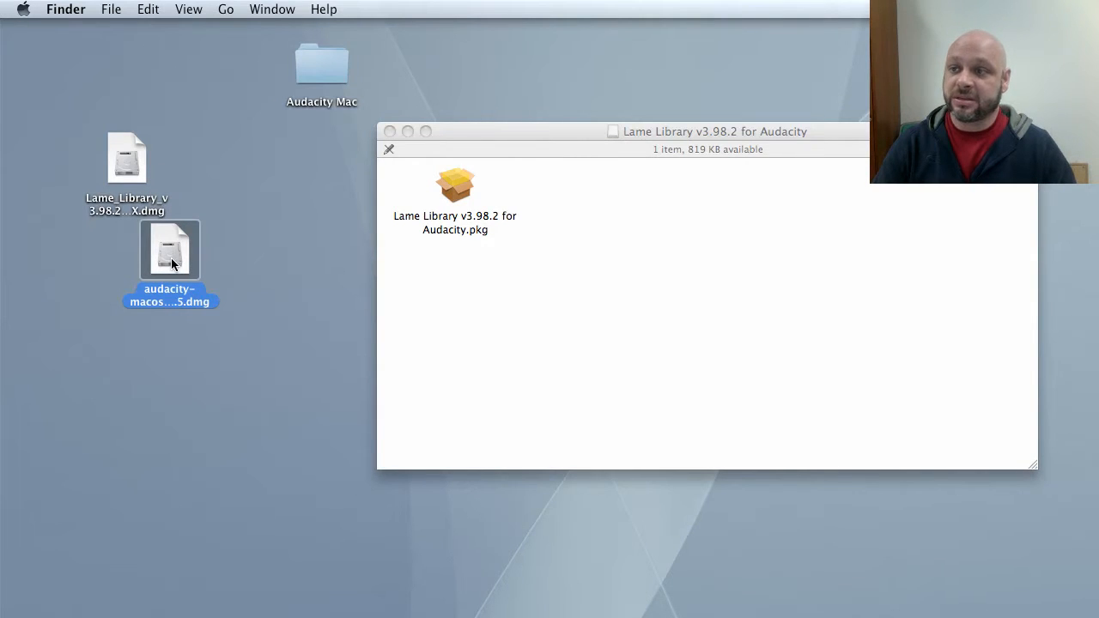
{"action": "left_click_drag", "start_coordinate": [171, 263], "coordinate": [96, 343]}
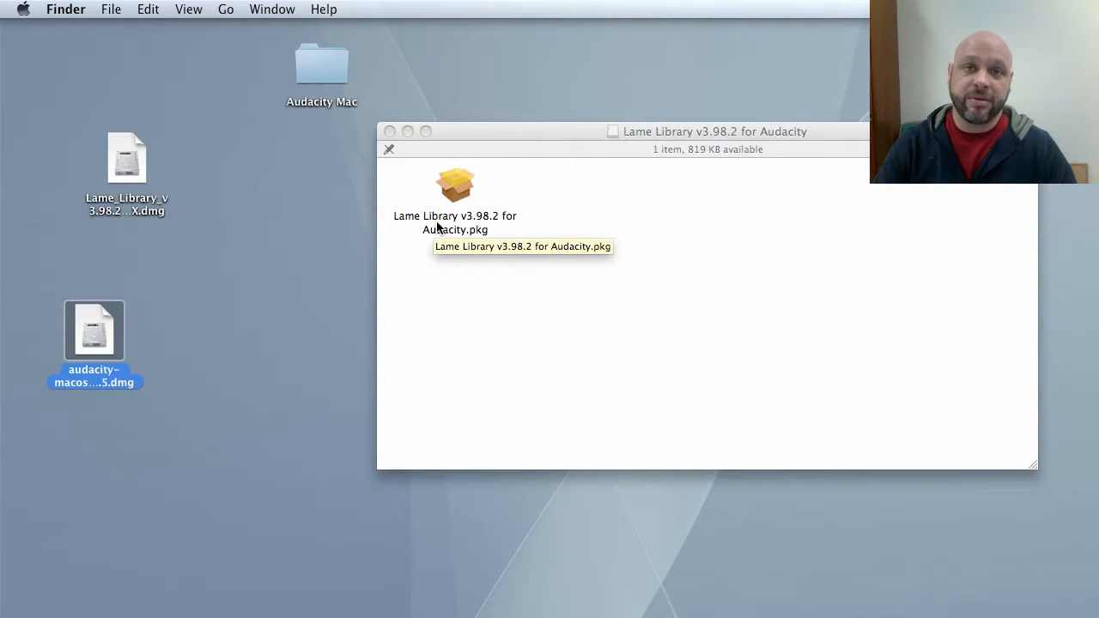
Launch the Lame Library v3.98.2 for Audacity.pkg installer and continue past its introduction.
{"action": "left_click", "coordinate": [459, 192]}
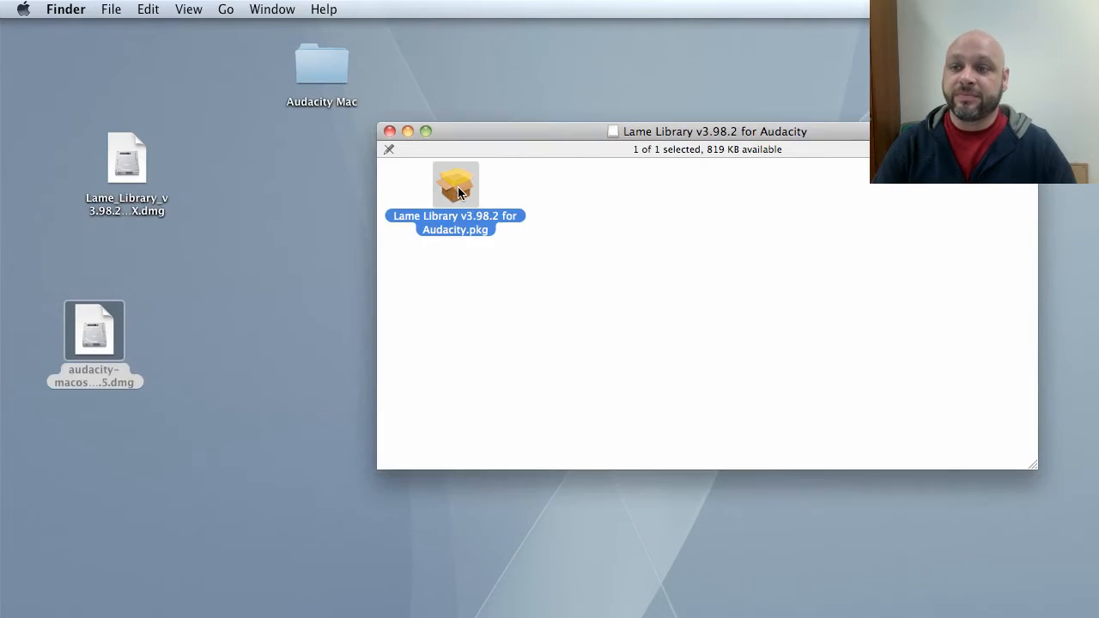
{"action": "double_click", "coordinate": [459, 192]}
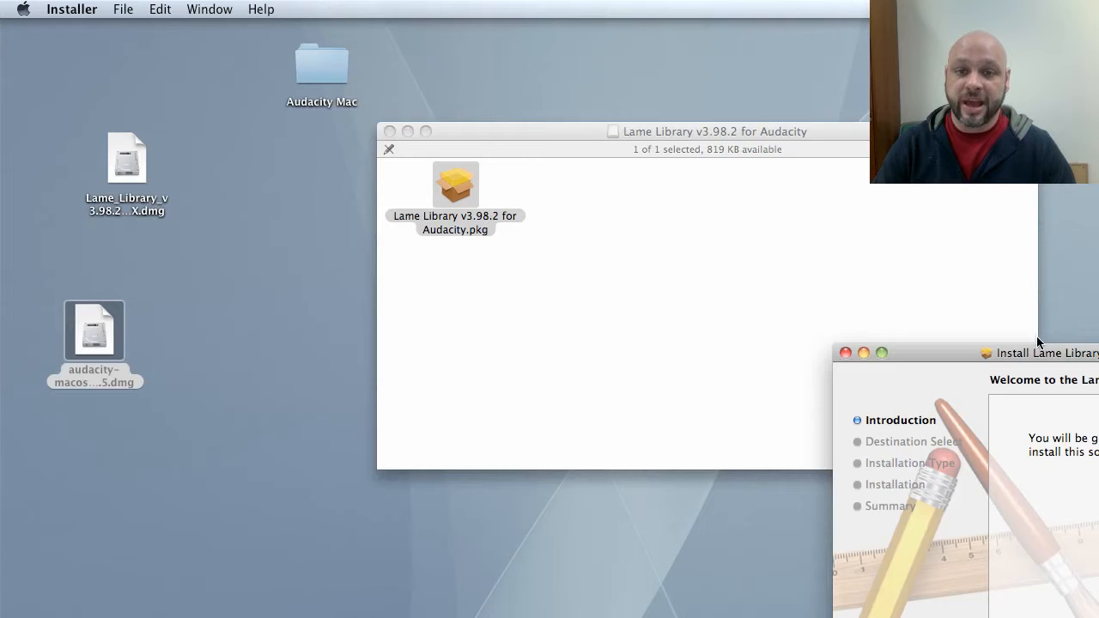
{"action": "left_click_drag", "start_coordinate": [1037, 343], "coordinate": [726, 194]}
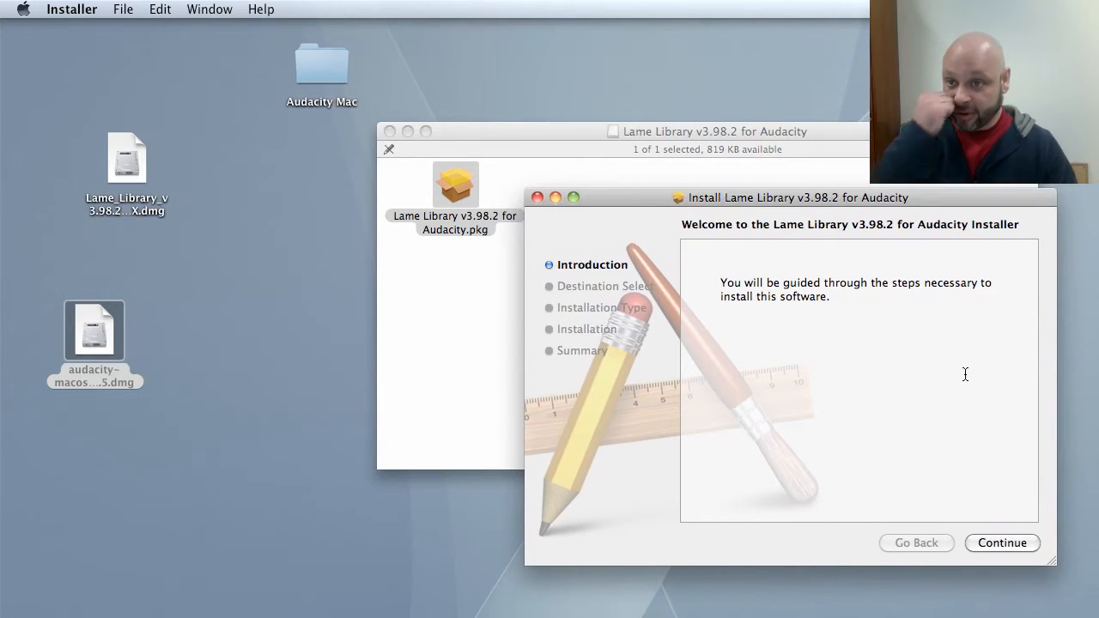
{"action": "left_click", "coordinate": [1010, 543]}
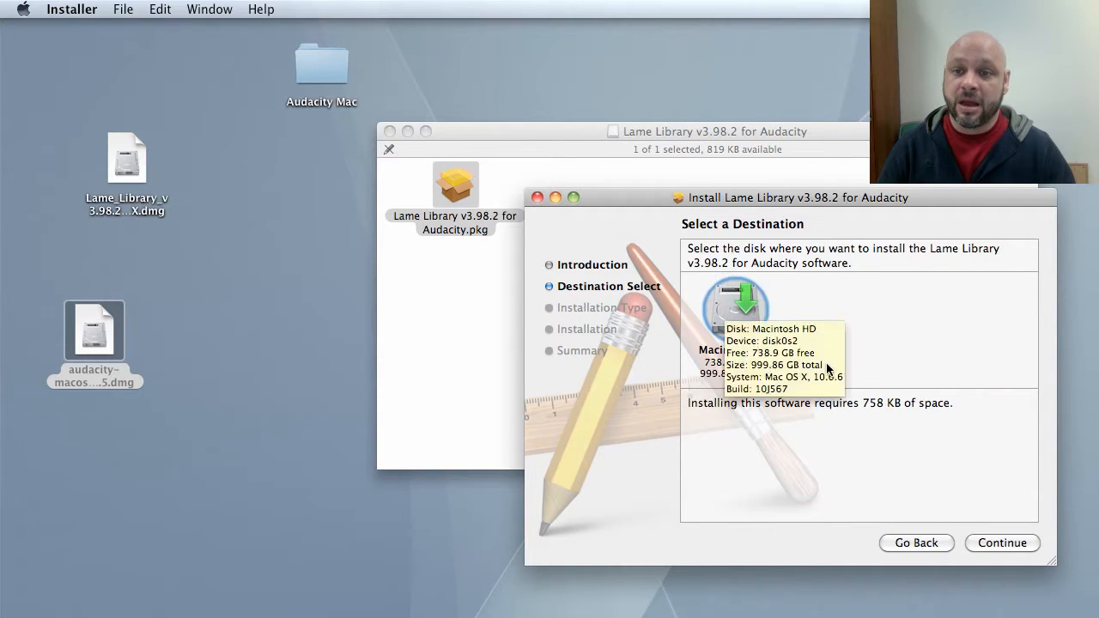
Set the install destination to the plug-ins folder inside Desktop's Audacity Mac folder and continue.
{"action": "left_click", "coordinate": [751, 325]}
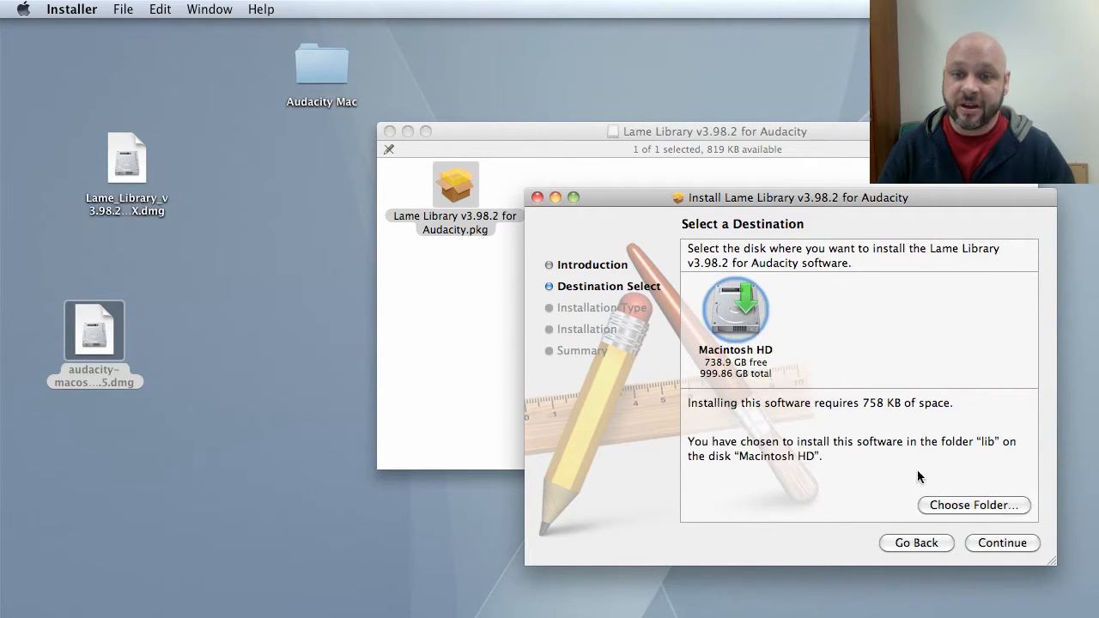
{"action": "left_click", "coordinate": [944, 505]}
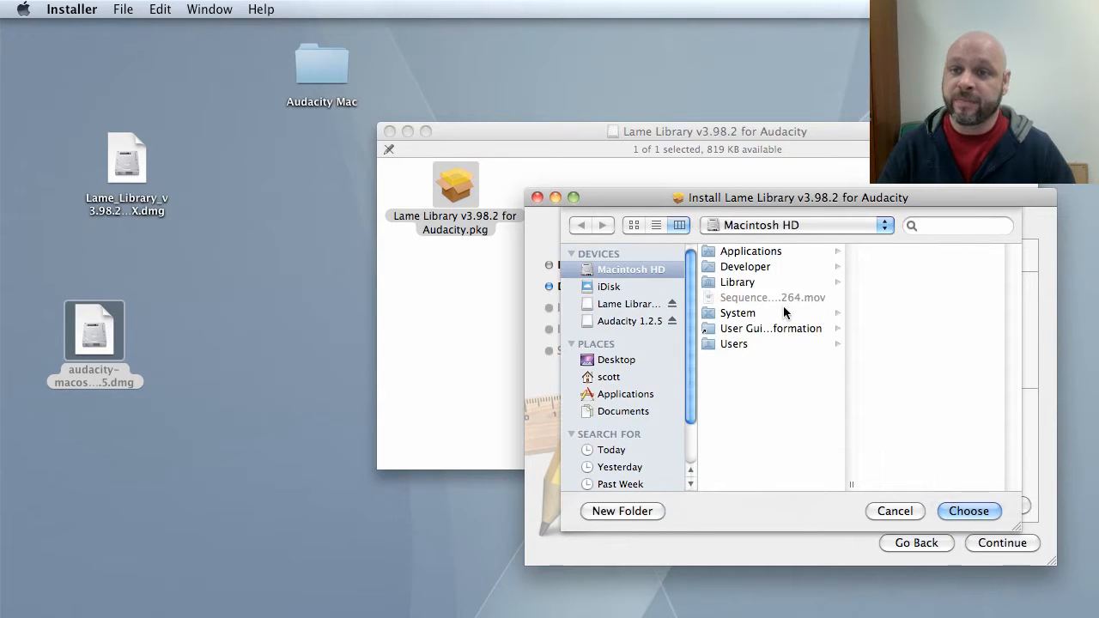
{"action": "left_click", "coordinate": [613, 362]}
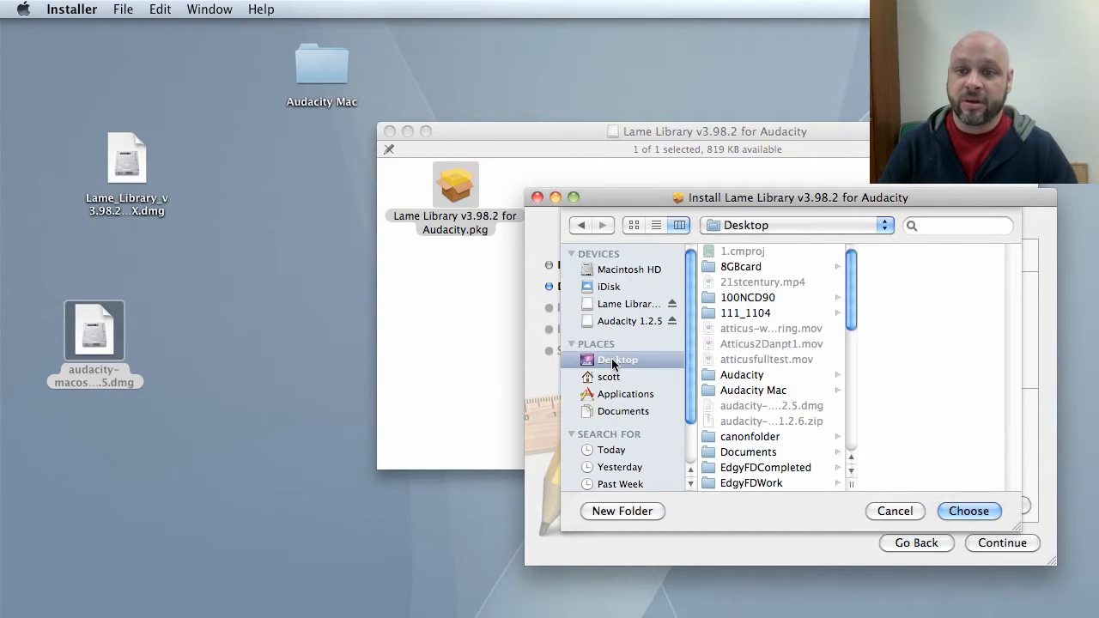
{"action": "left_click", "coordinate": [752, 391]}
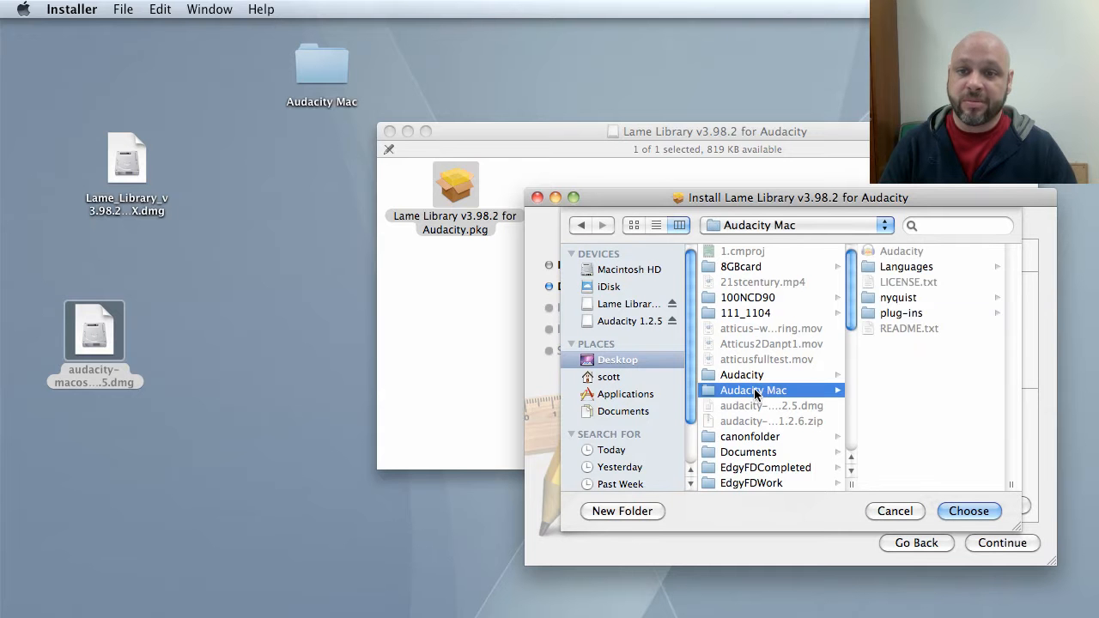
{"action": "left_click", "coordinate": [905, 313]}
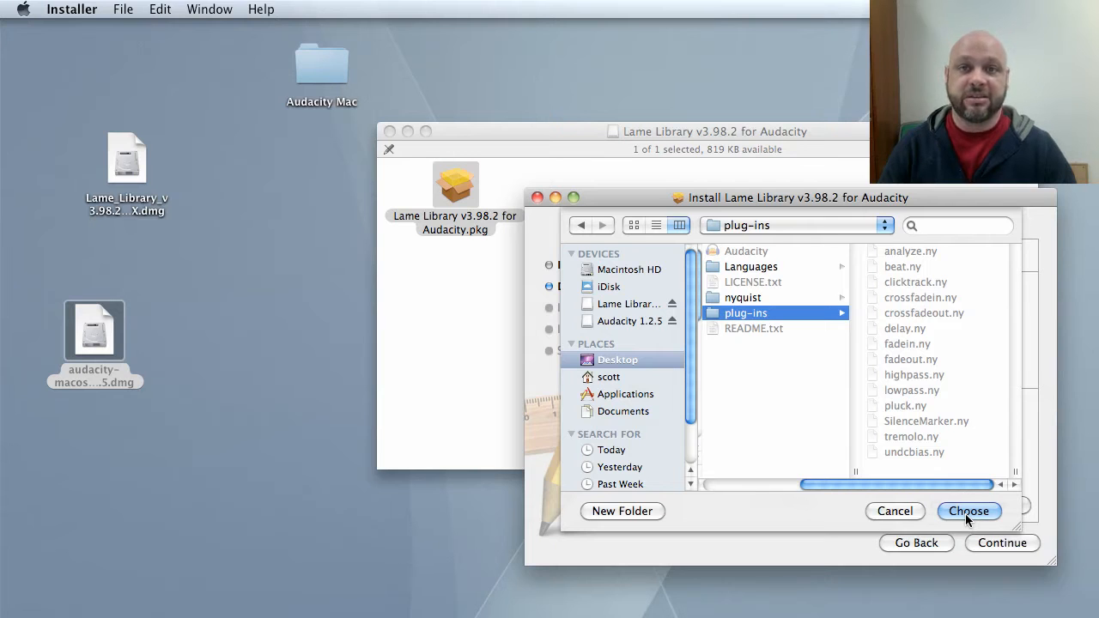
{"action": "left_click", "coordinate": [967, 511]}
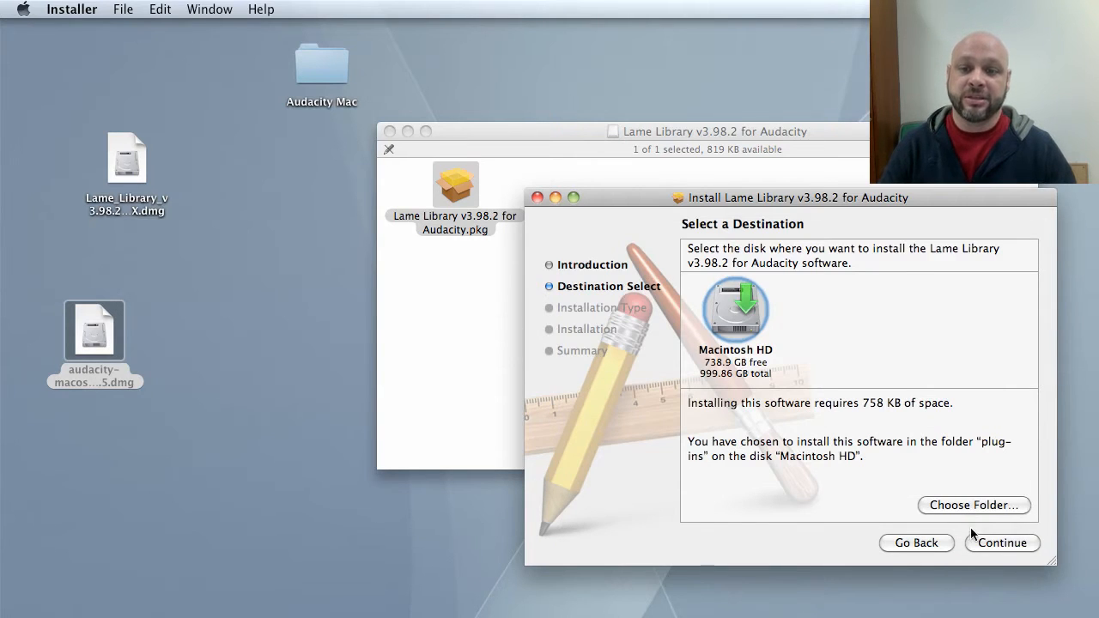
{"action": "left_click", "coordinate": [997, 544]}
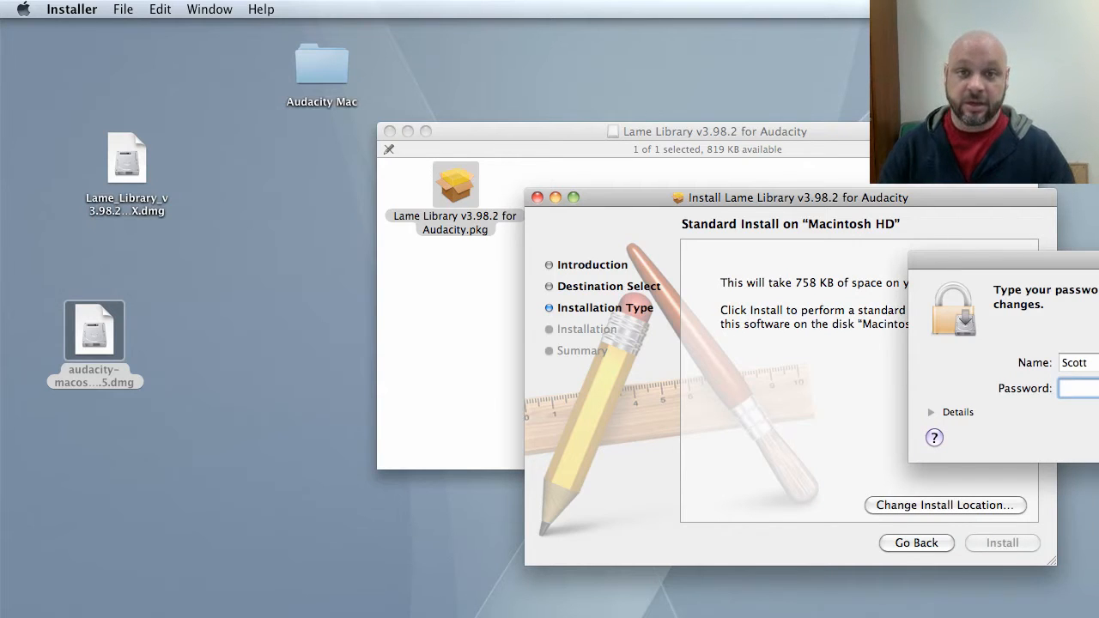
Enter the administrator password to run the installation, then close the finished installer.
{"action": "left_click_drag", "start_coordinate": [1079, 258], "coordinate": [1097, 258]}
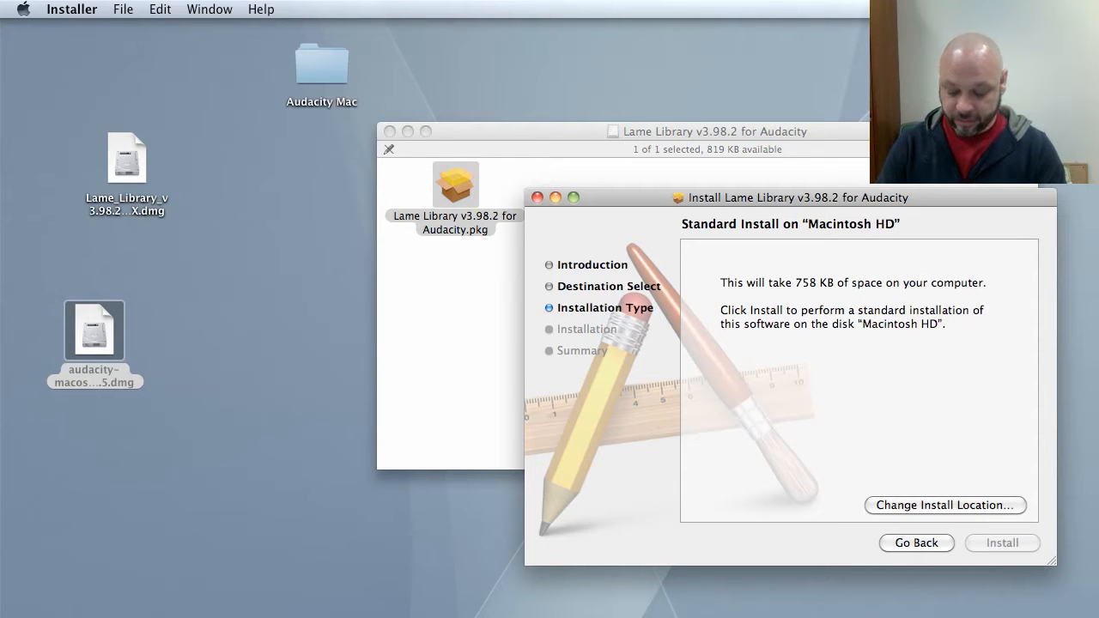
{"action": "key", "text": "Return"}
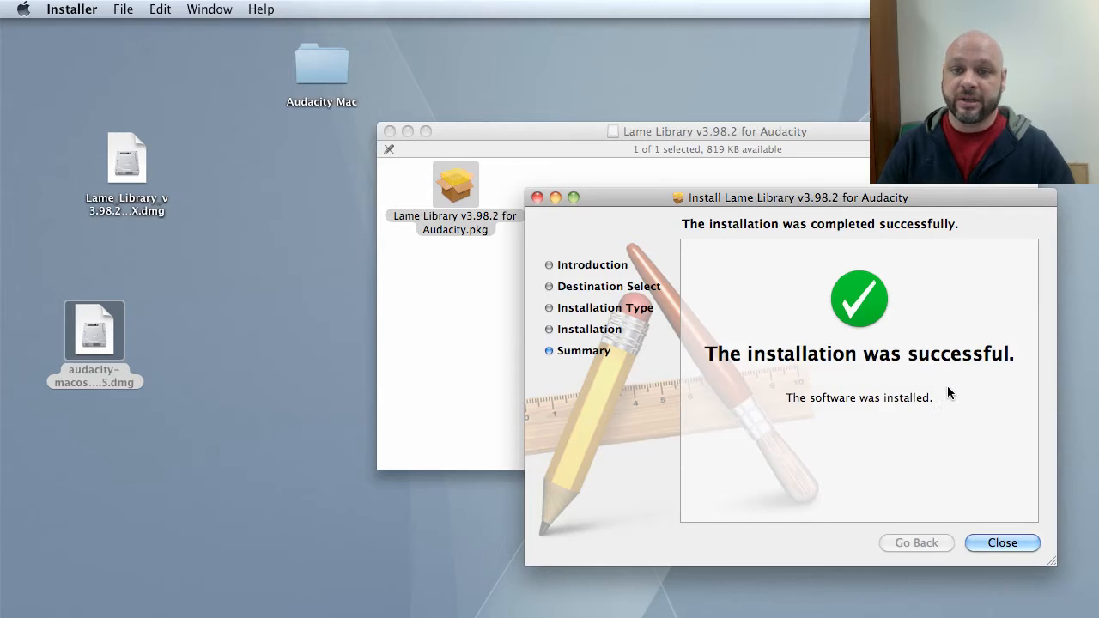
{"action": "left_click", "coordinate": [1002, 542]}
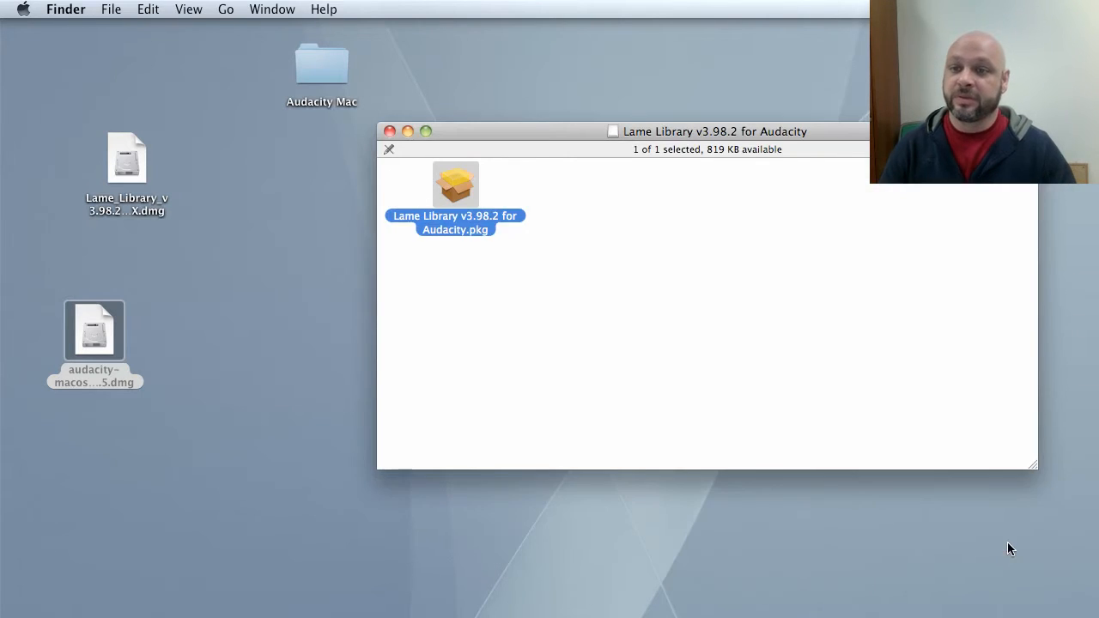
Close the Lame Library window, select both downloaded .dmg files on the desktop and move them to the Trash.
{"action": "left_click", "coordinate": [388, 131]}
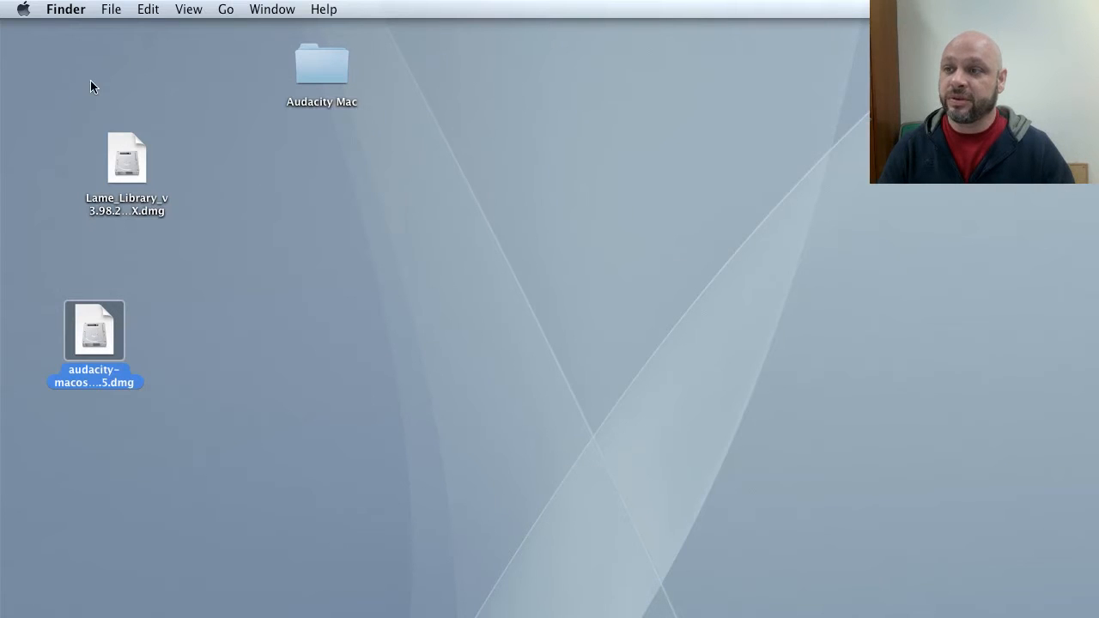
{"action": "left_click_drag", "start_coordinate": [71, 87], "coordinate": [159, 429]}
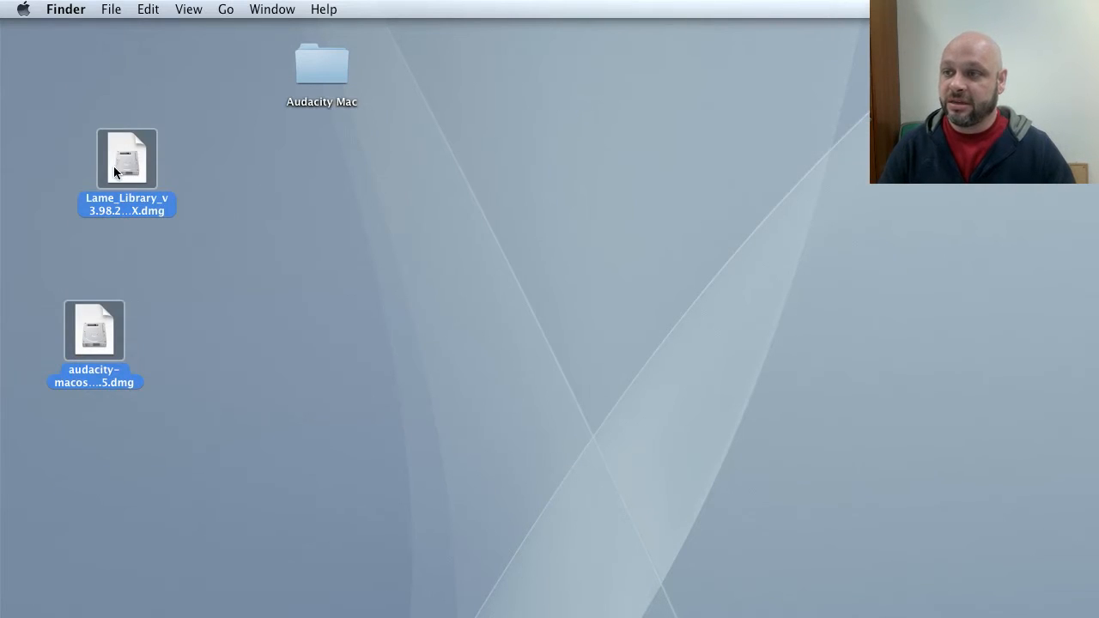
{"action": "key", "text": "super+BackSpace"}
Reposition the Audacity Mac folder icon on the desktop and open its window beneath it.
{"action": "left_click_drag", "start_coordinate": [319, 68], "coordinate": [201, 280]}
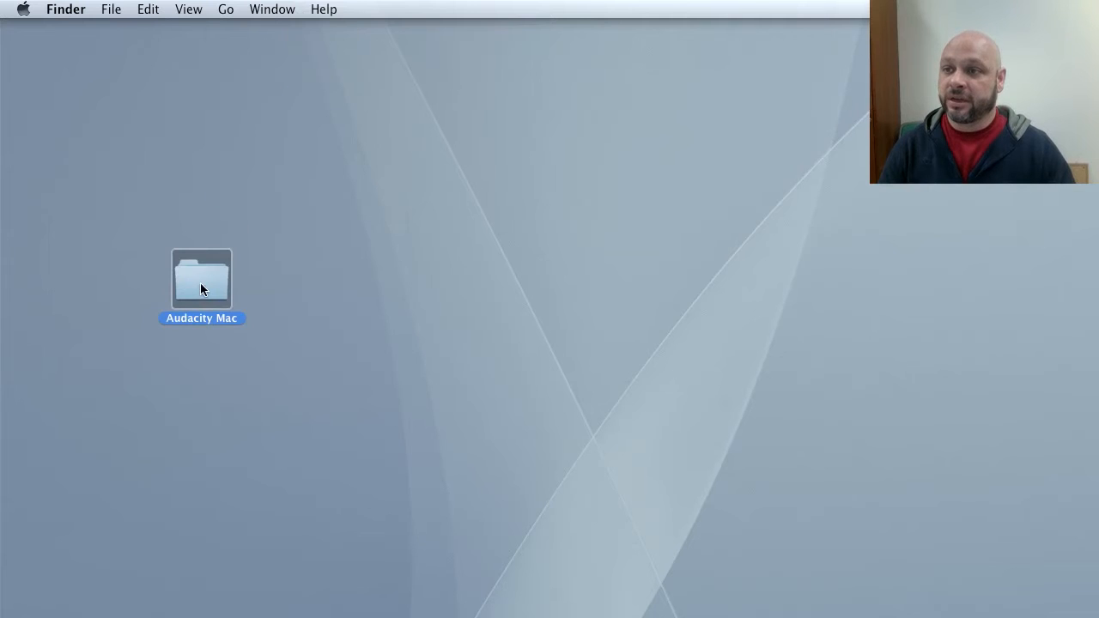
{"action": "double_click", "coordinate": [202, 283]}
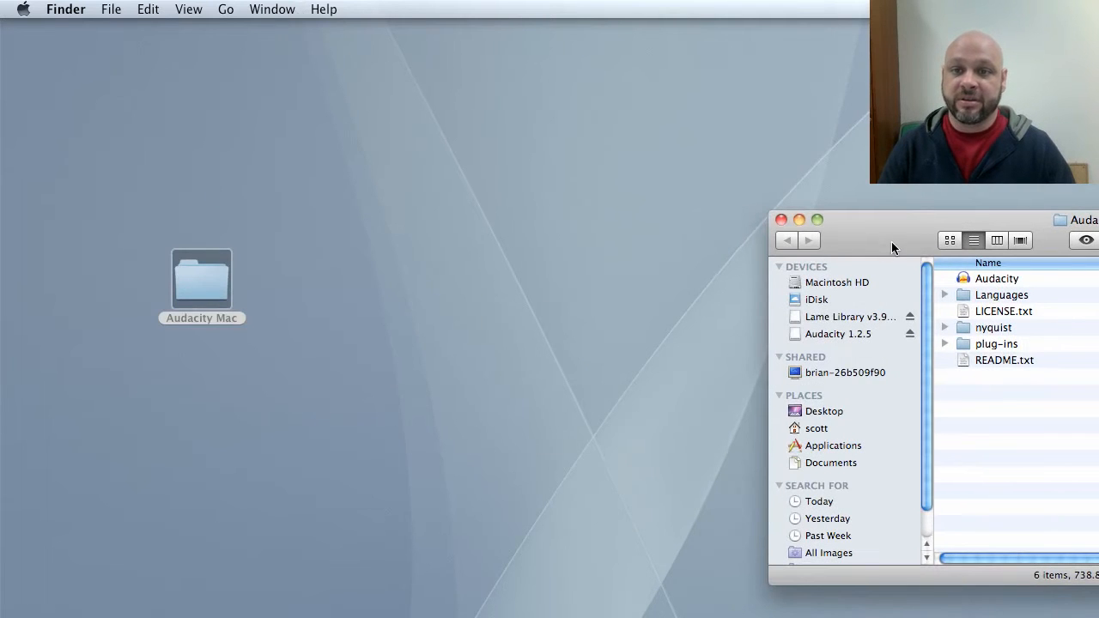
{"action": "left_click_drag", "start_coordinate": [891, 243], "coordinate": [328, 256]}
{"action": "left_click_drag", "start_coordinate": [198, 288], "coordinate": [232, 134]}
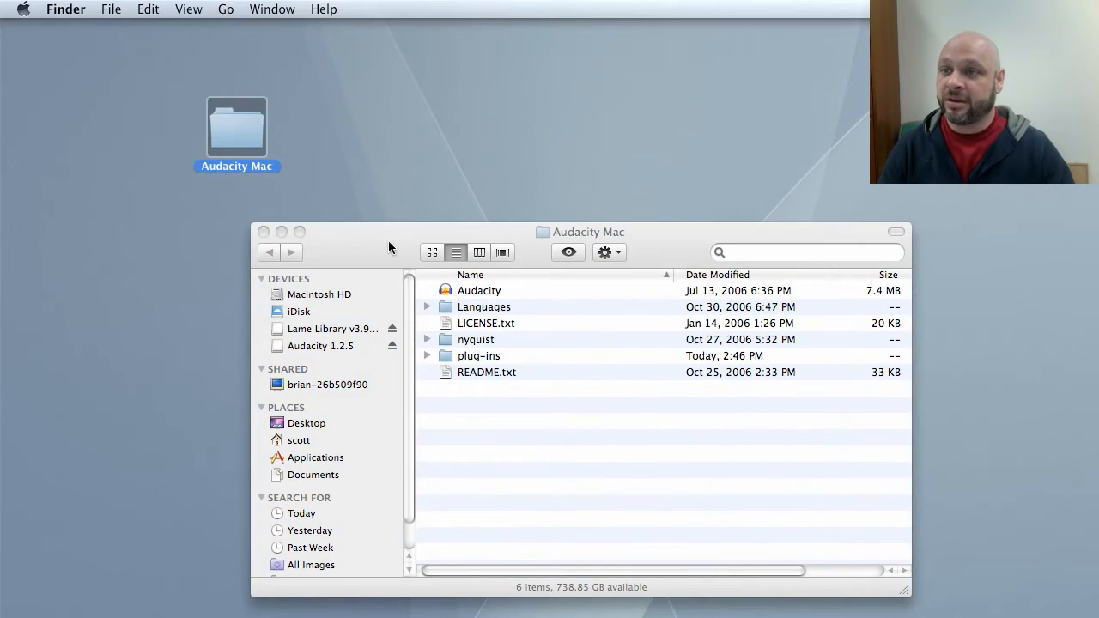
{"action": "left_click_drag", "start_coordinate": [387, 243], "coordinate": [144, 250]}
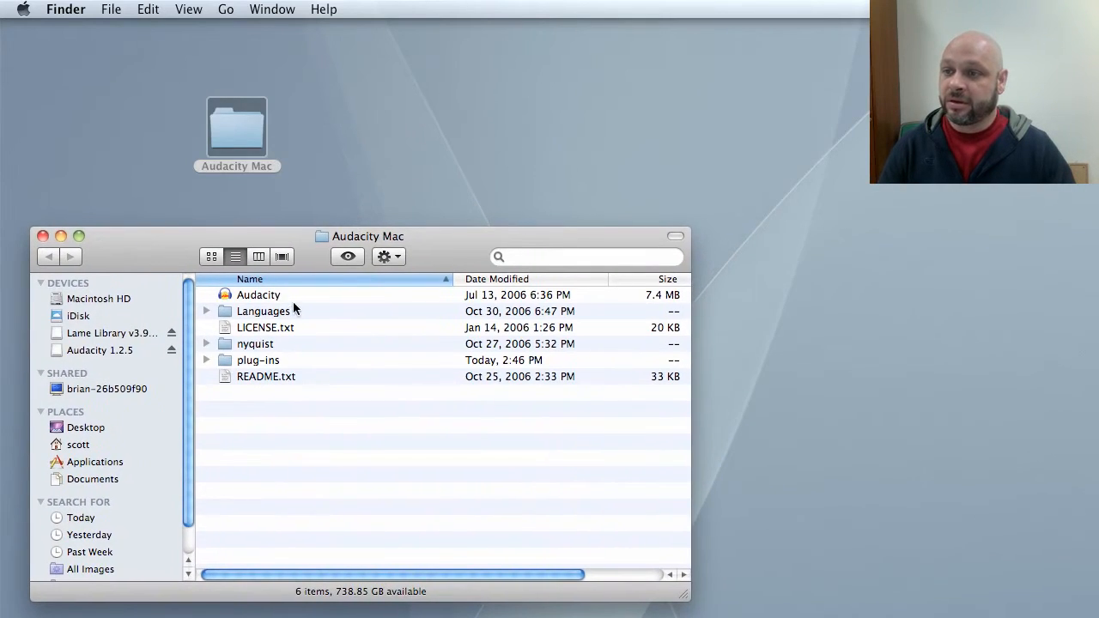
Expand the plug-ins folder and its audacity subfolder to inspect the libmp3lame.dylib file, then collapse it.
{"action": "left_click", "coordinate": [206, 360]}
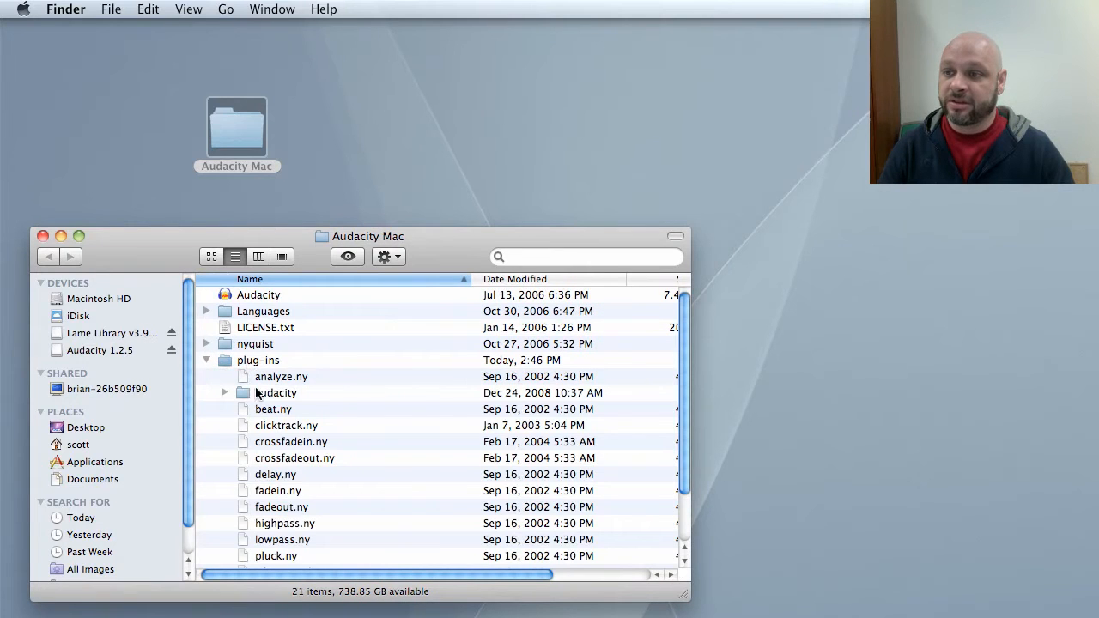
{"action": "left_click", "coordinate": [224, 392]}
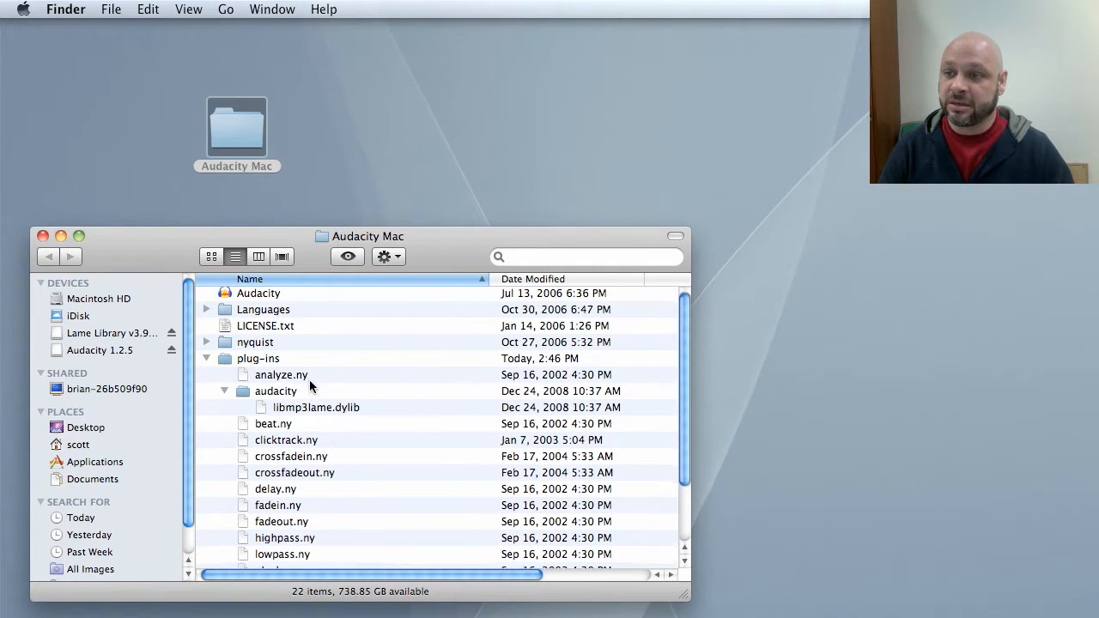
{"action": "scroll", "coordinate": [309, 379], "scroll_direction": "down", "scroll_amount": 1}
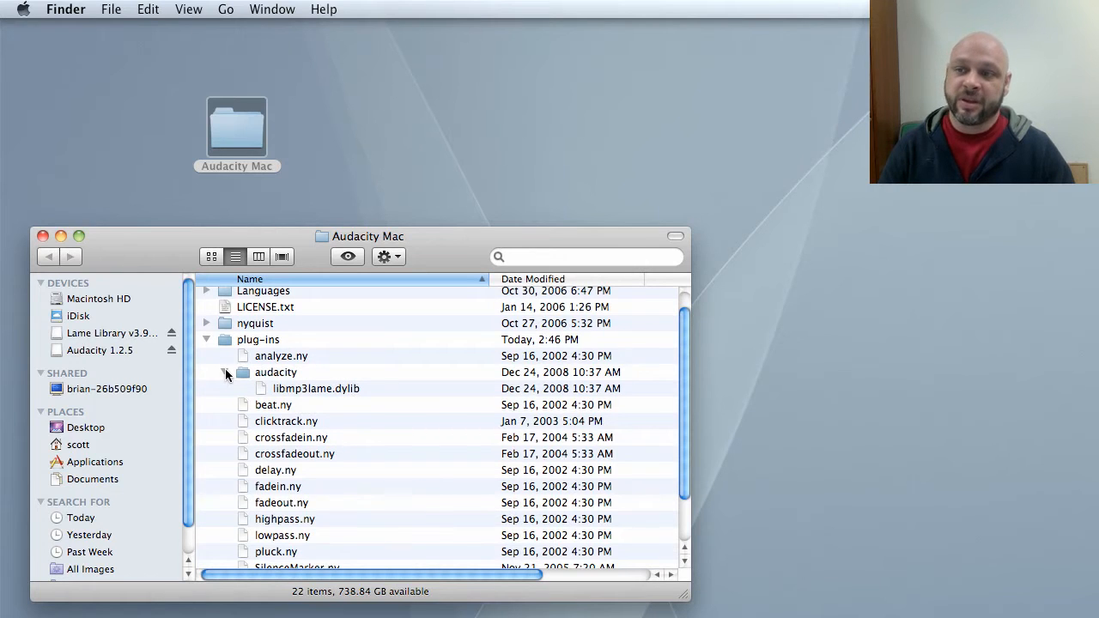
{"action": "left_click", "coordinate": [225, 369]}
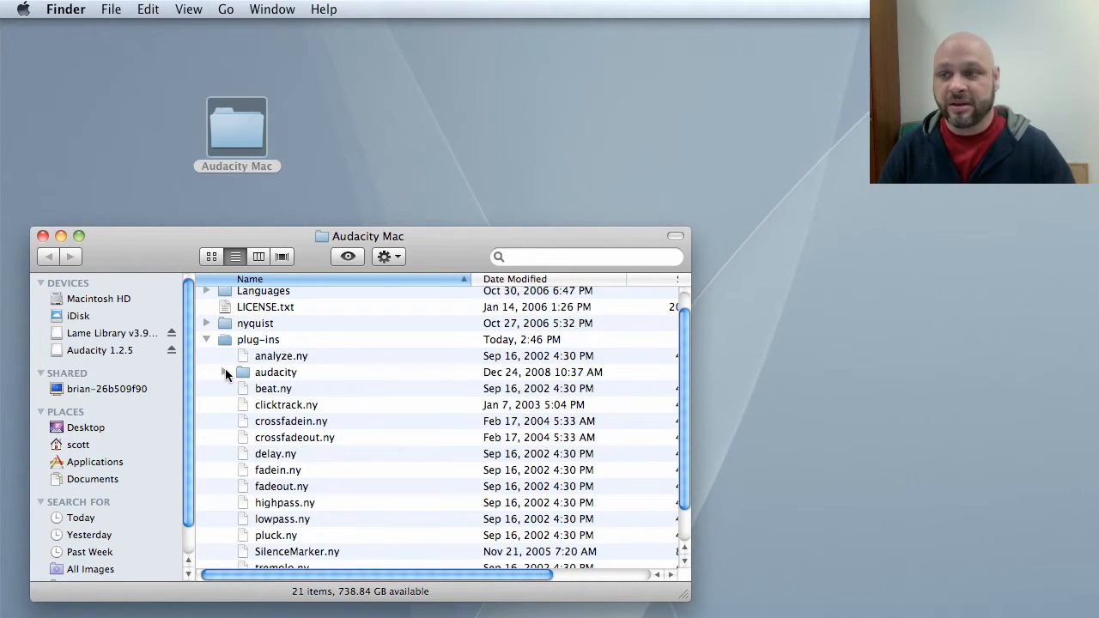
{"action": "scroll", "coordinate": [315, 366], "scroll_direction": "up", "scroll_amount": 1}
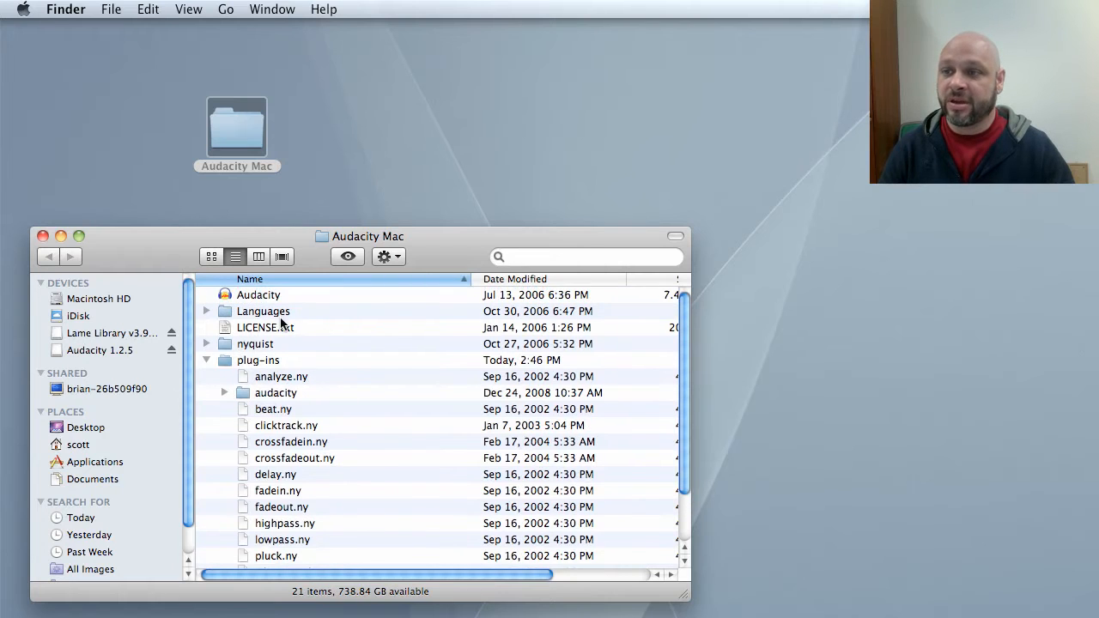
Launch Audacity from the Audacity Mac folder, approve the downloaded-application warning, and accept English as the first-run language.
{"action": "double_click", "coordinate": [262, 294]}
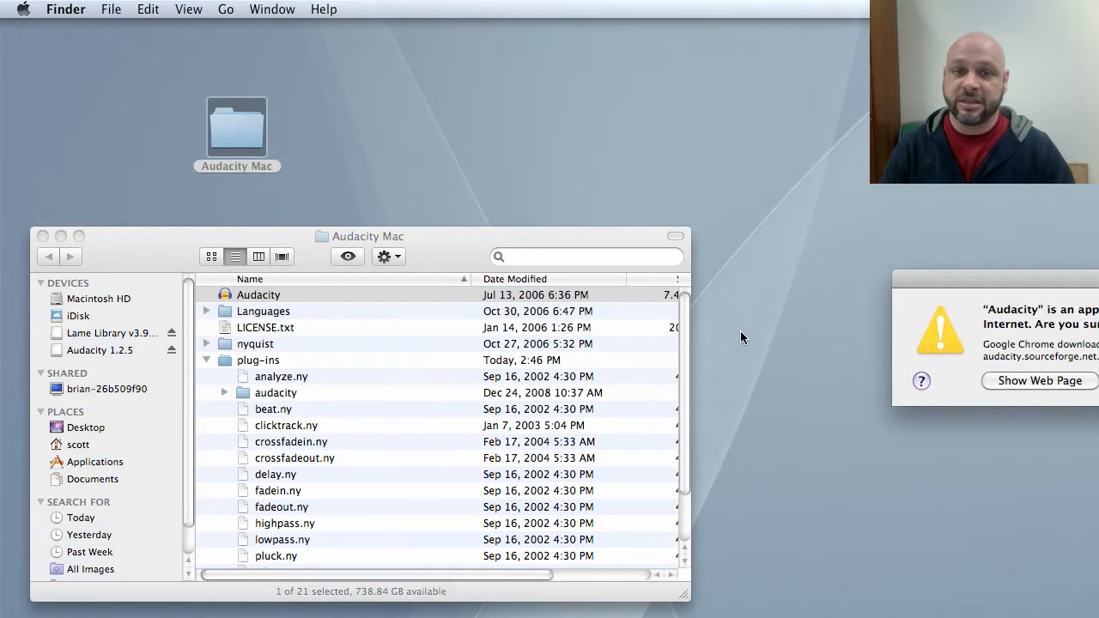
{"action": "left_click_drag", "start_coordinate": [1026, 280], "coordinate": [724, 288]}
{"action": "left_click", "coordinate": [952, 387]}
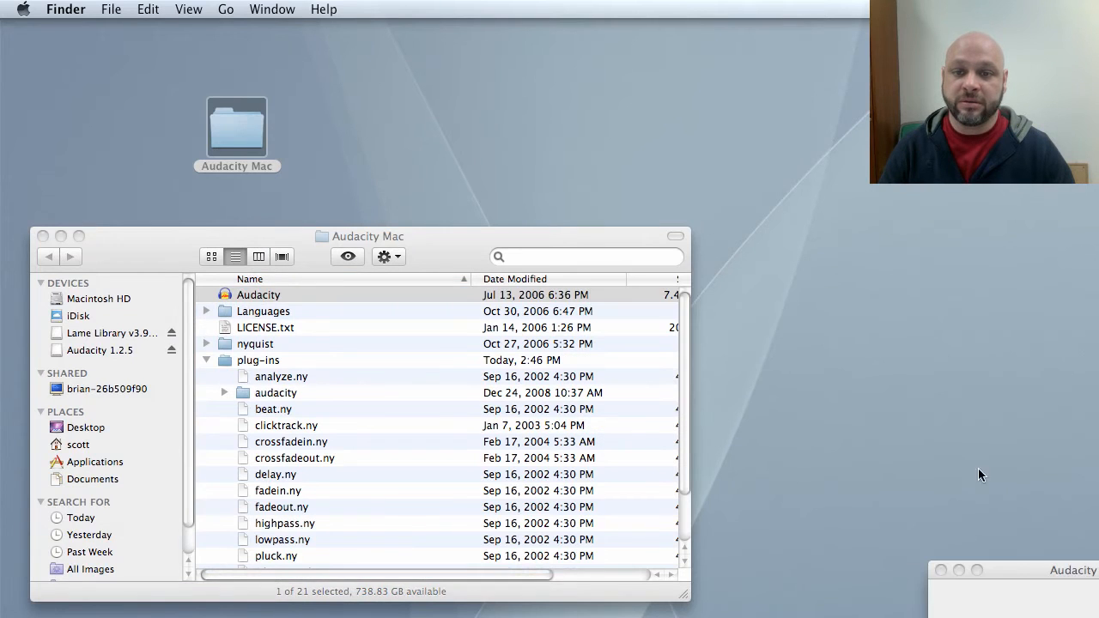
{"action": "left_click_drag", "start_coordinate": [1054, 573], "coordinate": [870, 480]}
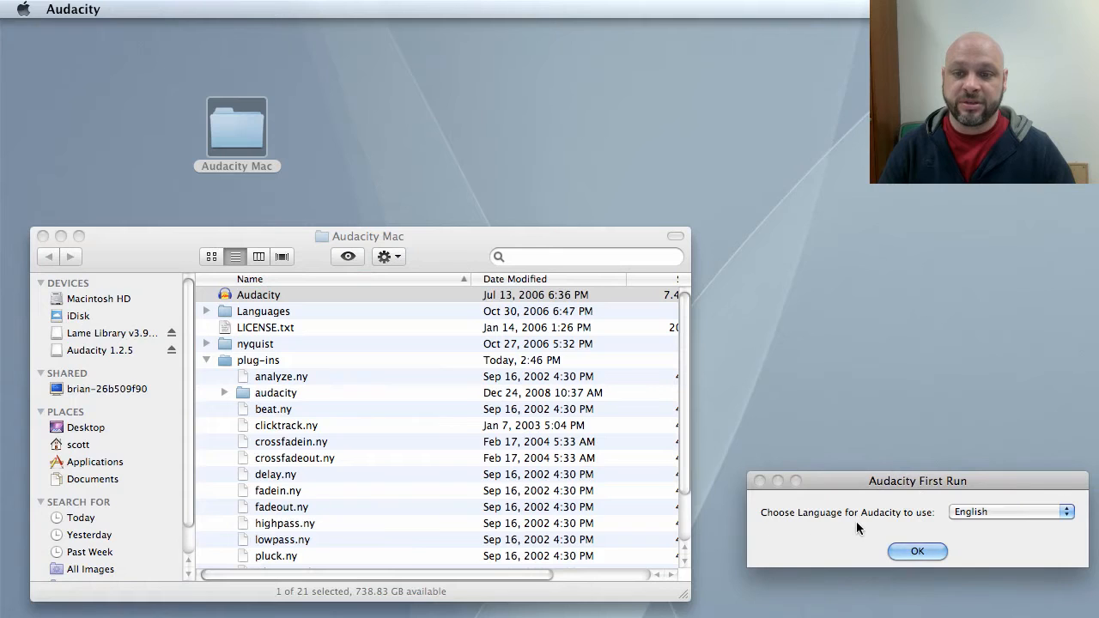
{"action": "left_click", "coordinate": [917, 552]}
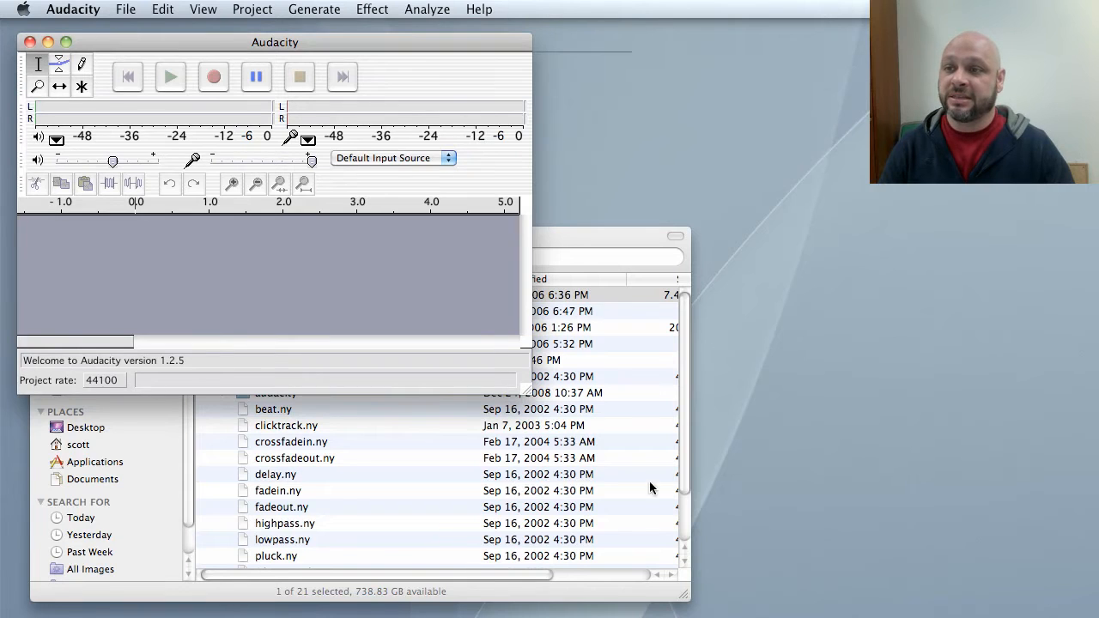
Enlarge the Audacity window and move it up near the top of the screen.
{"action": "left_click_drag", "start_coordinate": [649, 481], "coordinate": [826, 605]}
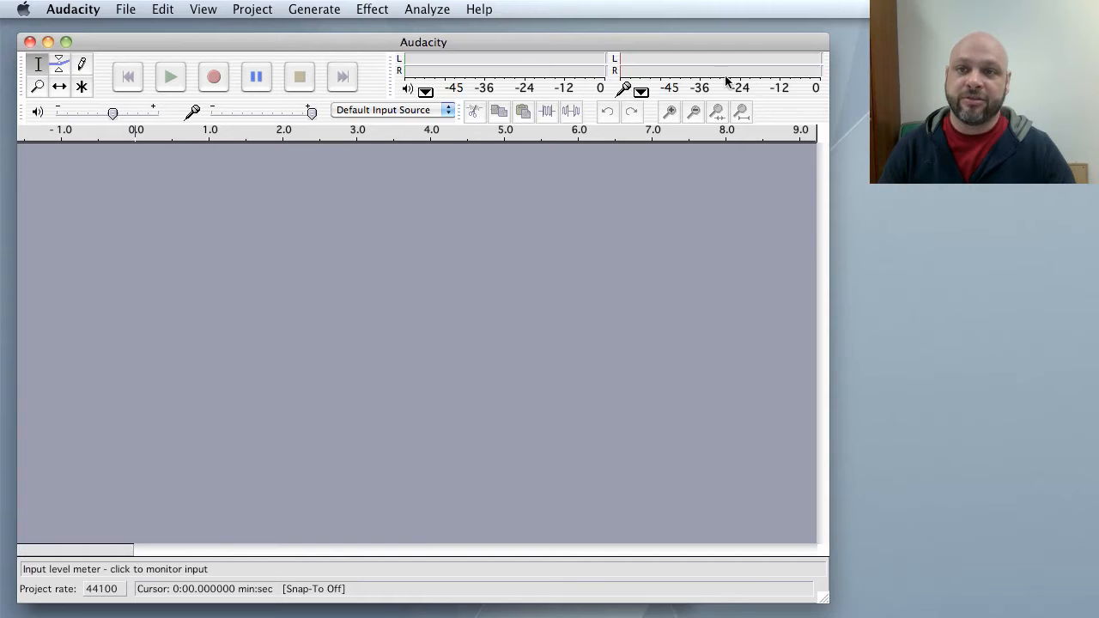
{"action": "left_click", "coordinate": [446, 111]}
{"action": "left_click", "coordinate": [313, 110]}
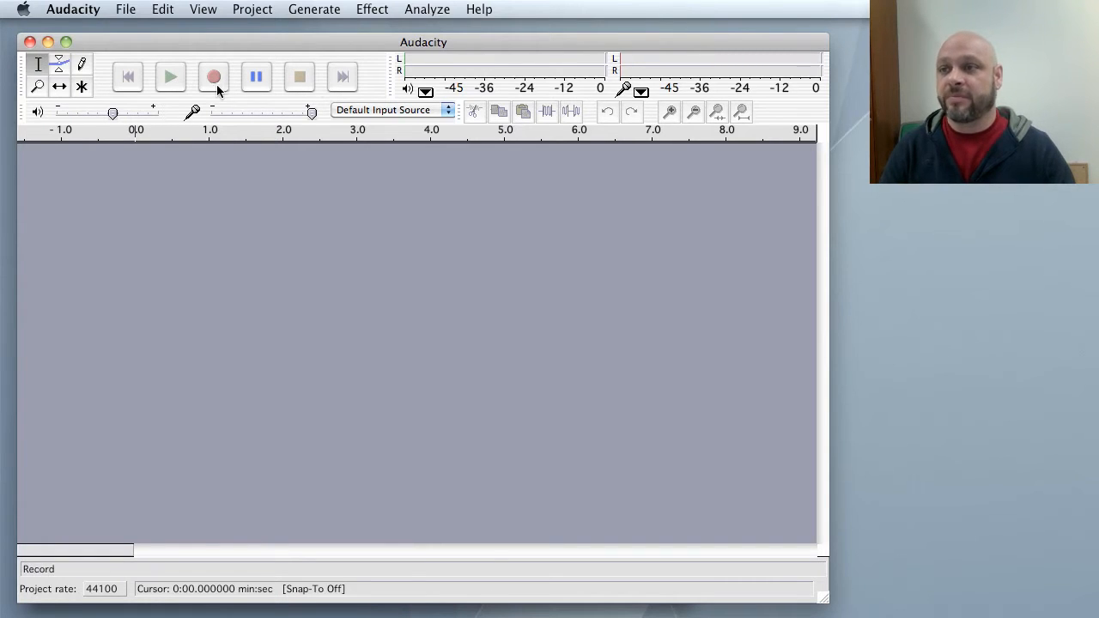
{"action": "left_click_drag", "start_coordinate": [207, 46], "coordinate": [206, 36]}
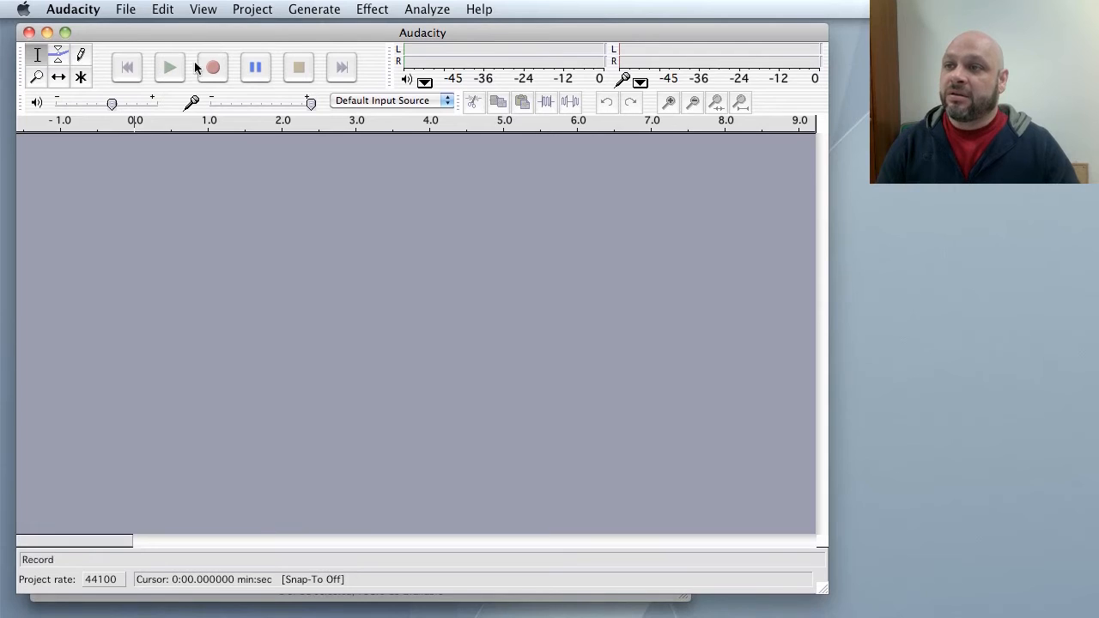
Record a short audio clip, stop recording, and play the recording back before stopping playback.
{"action": "left_click", "coordinate": [219, 73]}
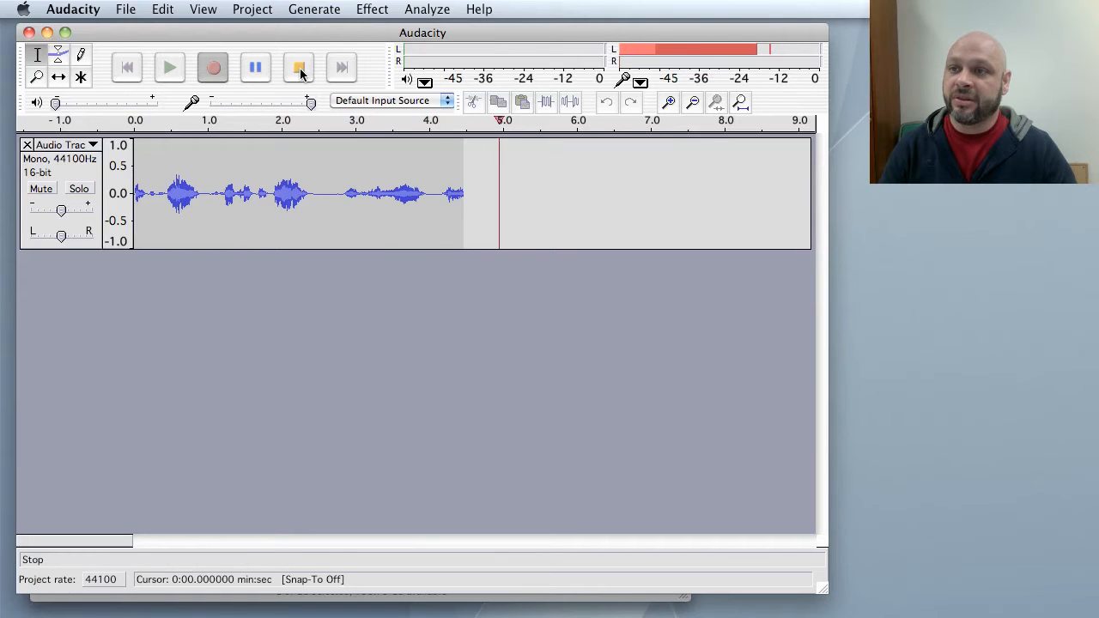
{"action": "left_click", "coordinate": [300, 68]}
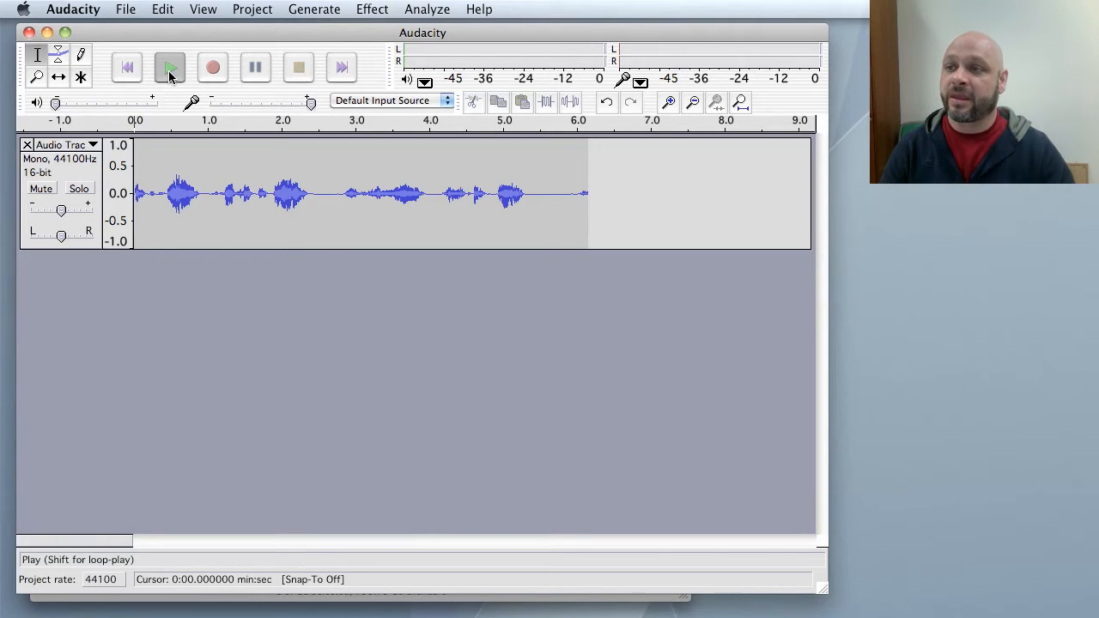
{"action": "left_click", "coordinate": [170, 76]}
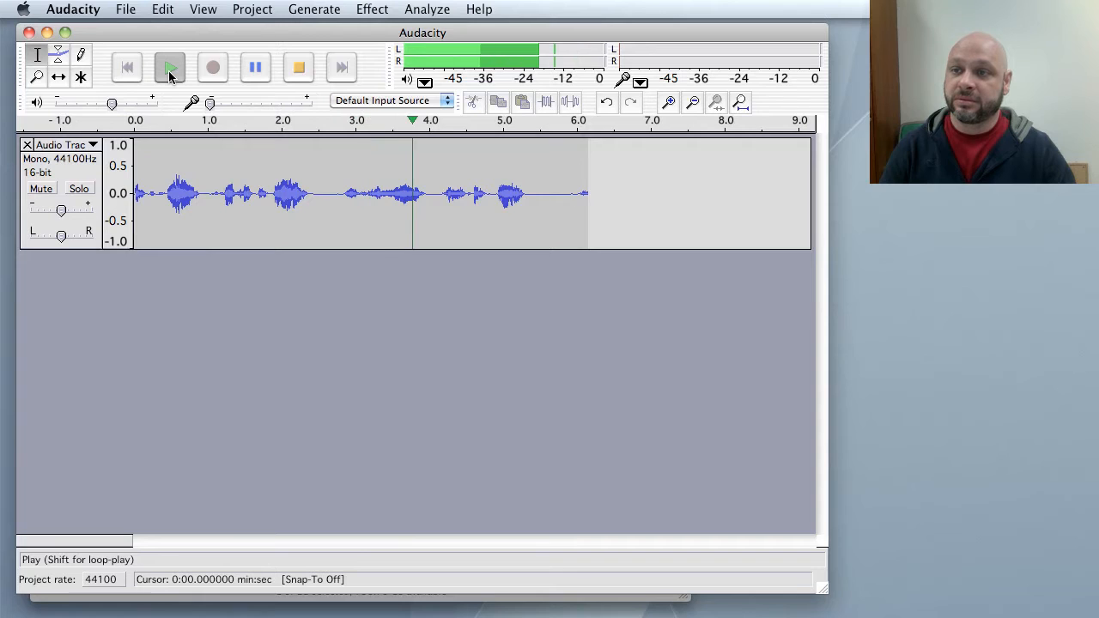
{"action": "left_click", "coordinate": [291, 72]}
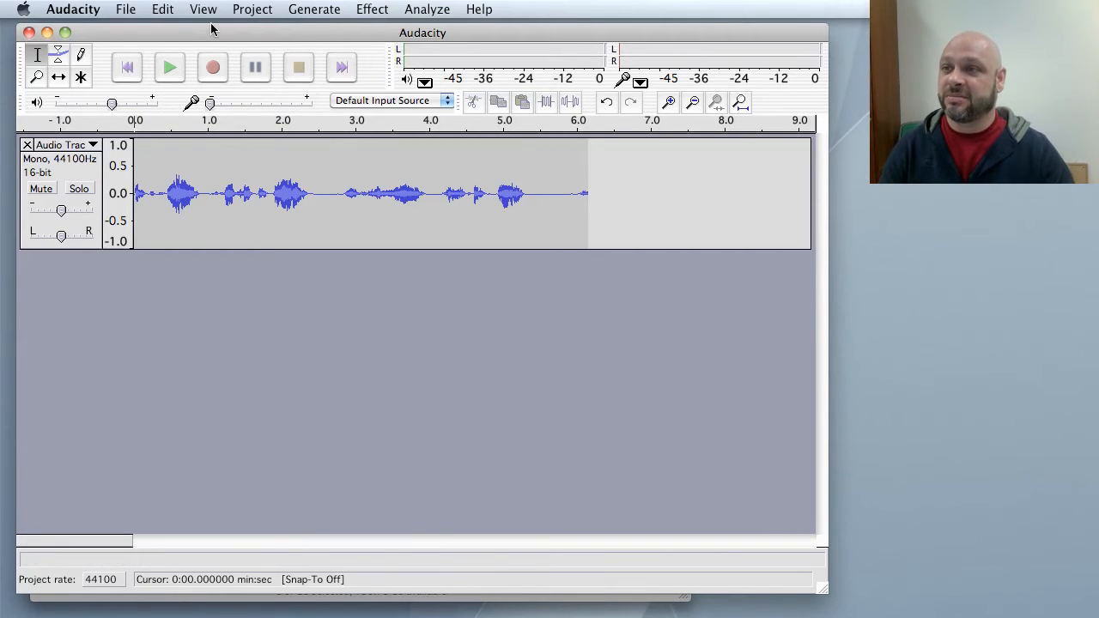
Export the recording as an MP3 named test.mp3 to the Desktop.
{"action": "left_click", "coordinate": [129, 10]}
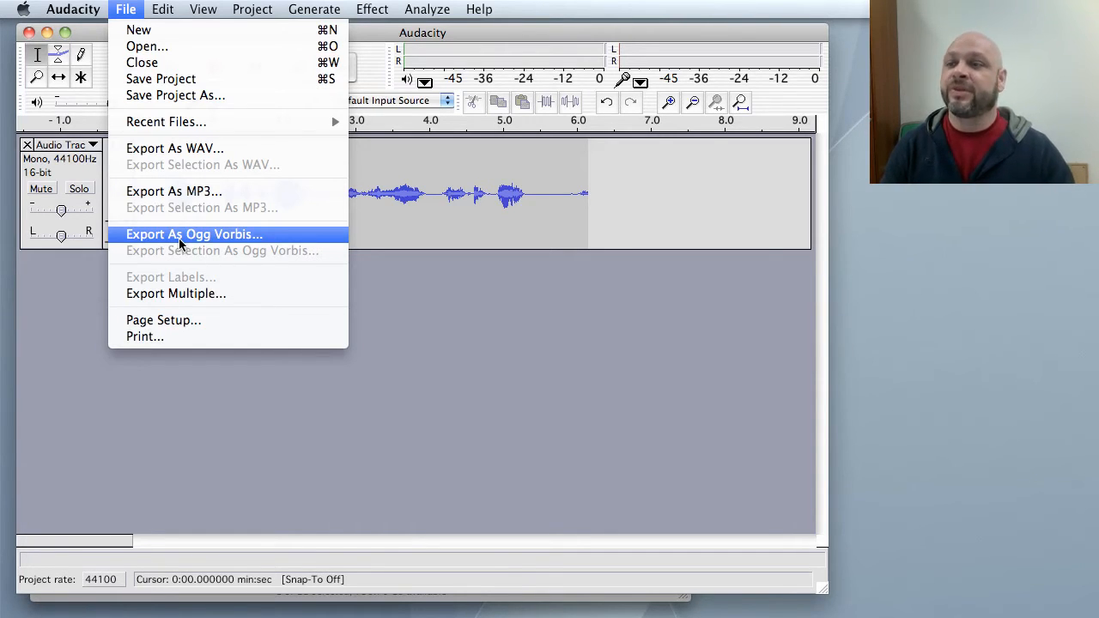
{"action": "left_click", "coordinate": [170, 195]}
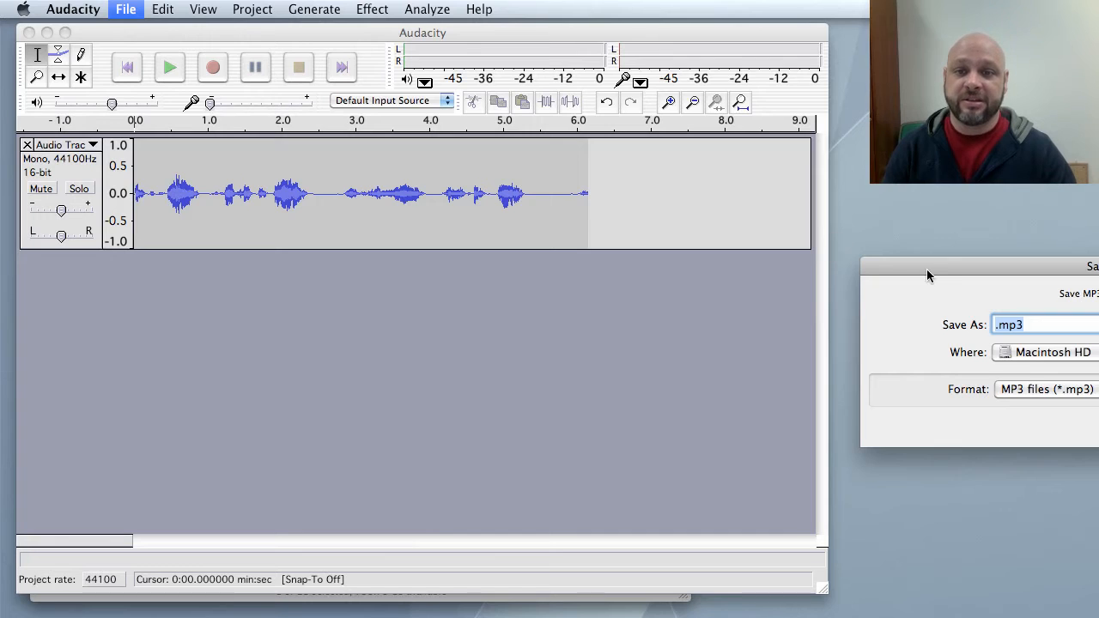
{"action": "left_click_drag", "start_coordinate": [927, 269], "coordinate": [675, 261]}
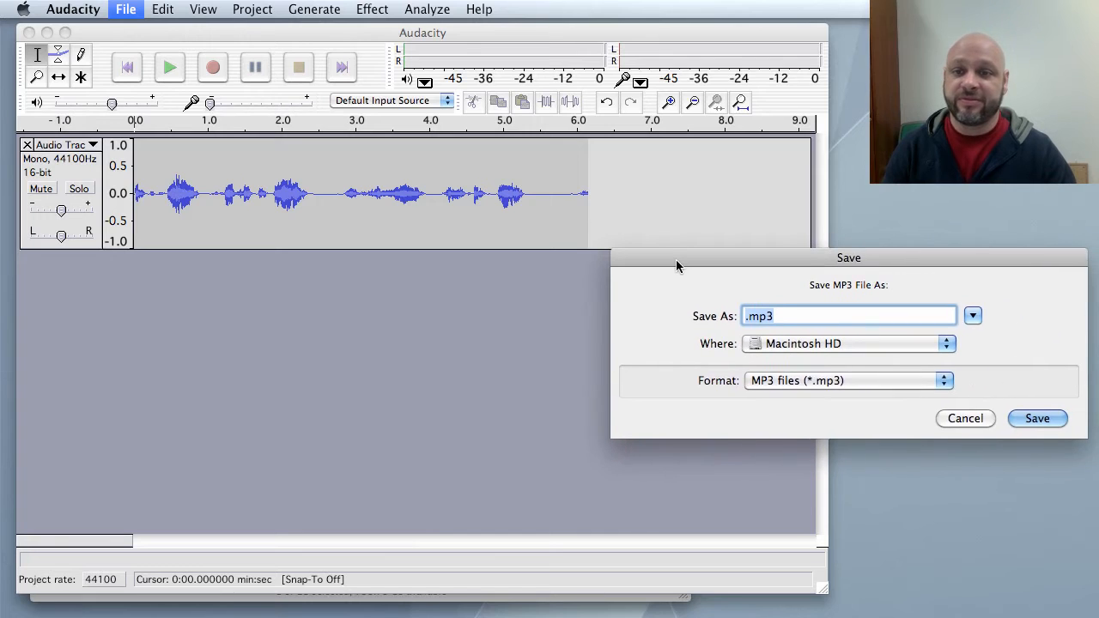
{"action": "left_click", "coordinate": [744, 317]}
{"action": "type", "text": "test"}
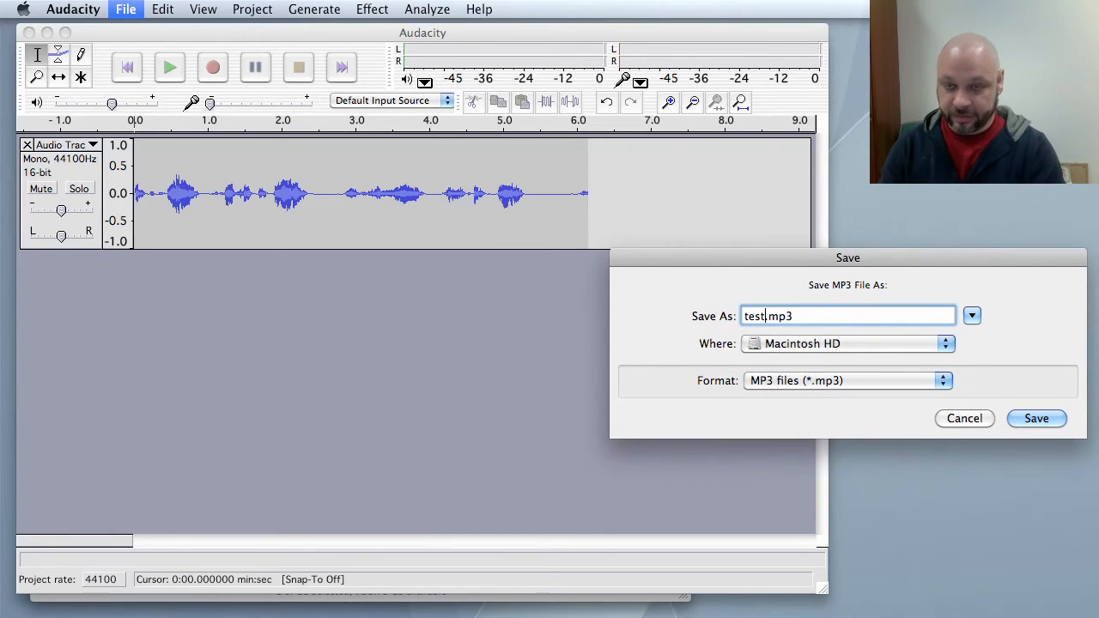
{"action": "left_click", "coordinate": [846, 344]}
{"action": "left_click", "coordinate": [839, 453]}
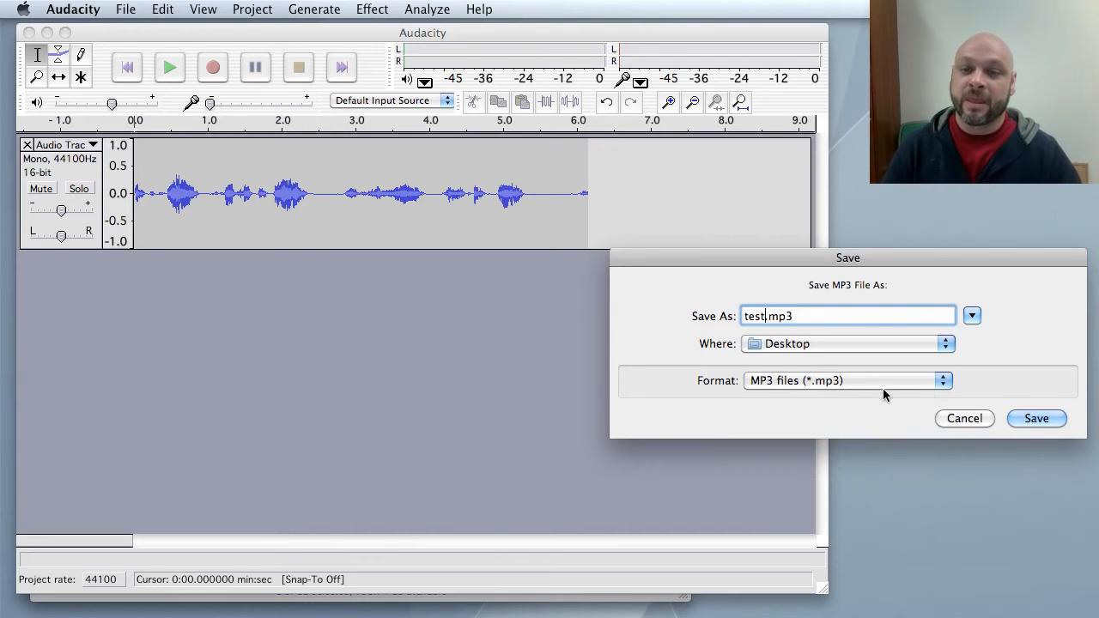
{"action": "left_click", "coordinate": [1038, 417]}
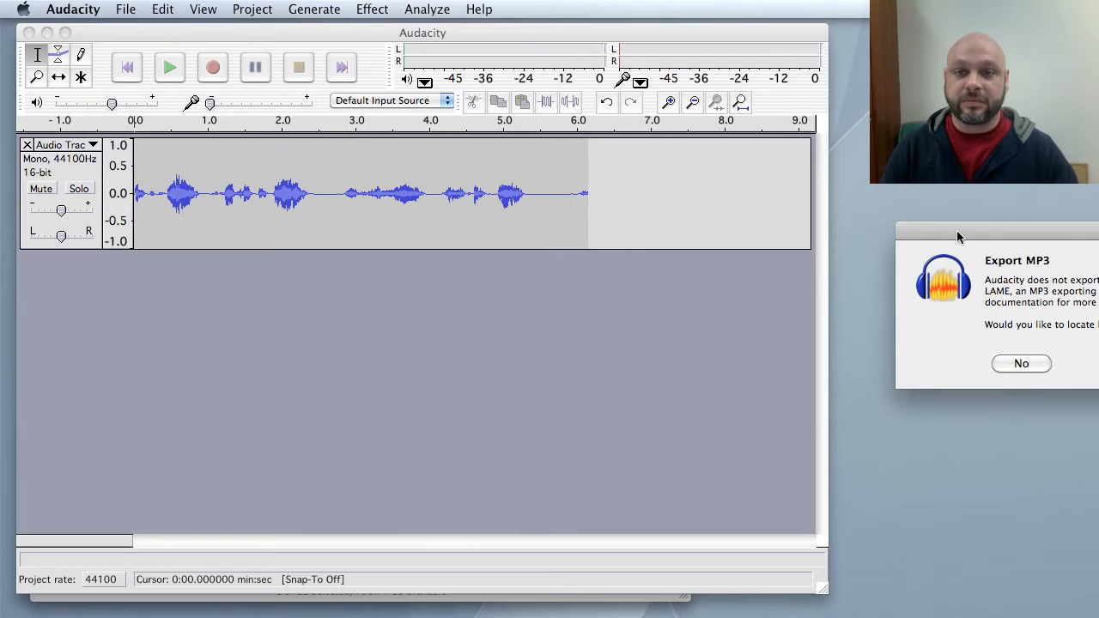
Agree to locate the LAME library and open libmp3lame.dylib from the Audacity Mac plug-ins audacity folder.
{"action": "left_click_drag", "start_coordinate": [957, 234], "coordinate": [714, 247]}
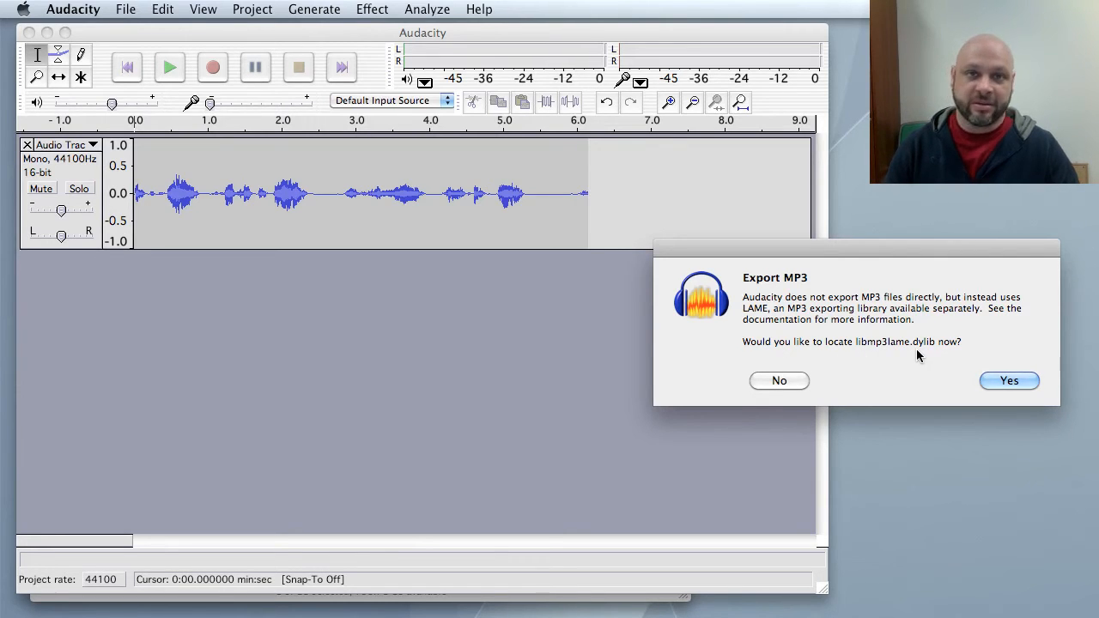
{"action": "left_click", "coordinate": [1006, 381]}
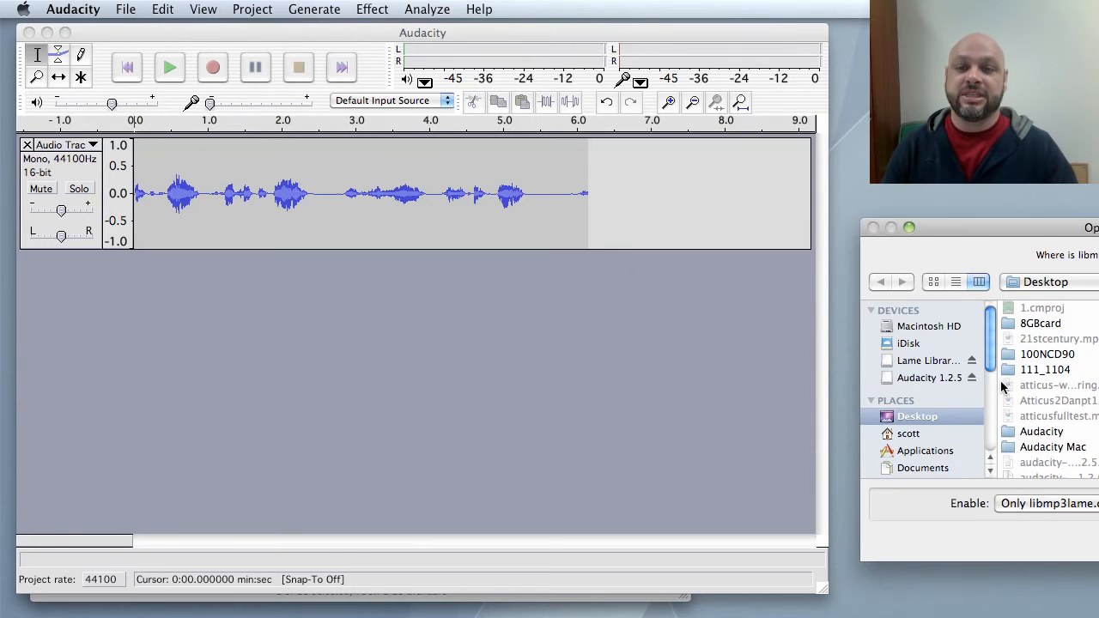
{"action": "left_click_drag", "start_coordinate": [996, 226], "coordinate": [601, 189]}
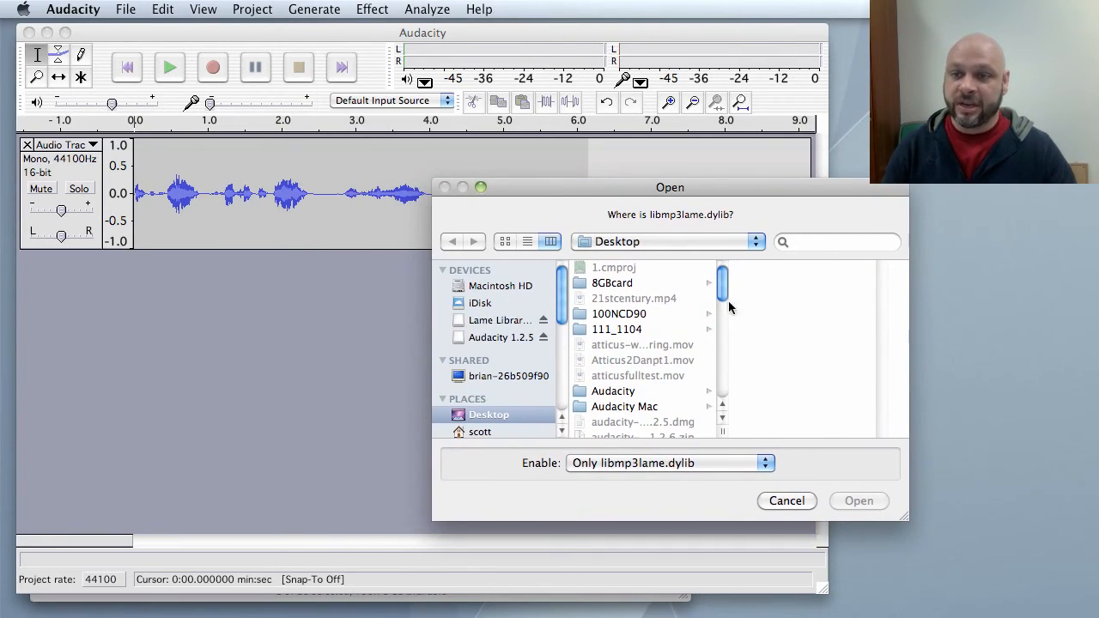
{"action": "left_click", "coordinate": [624, 408]}
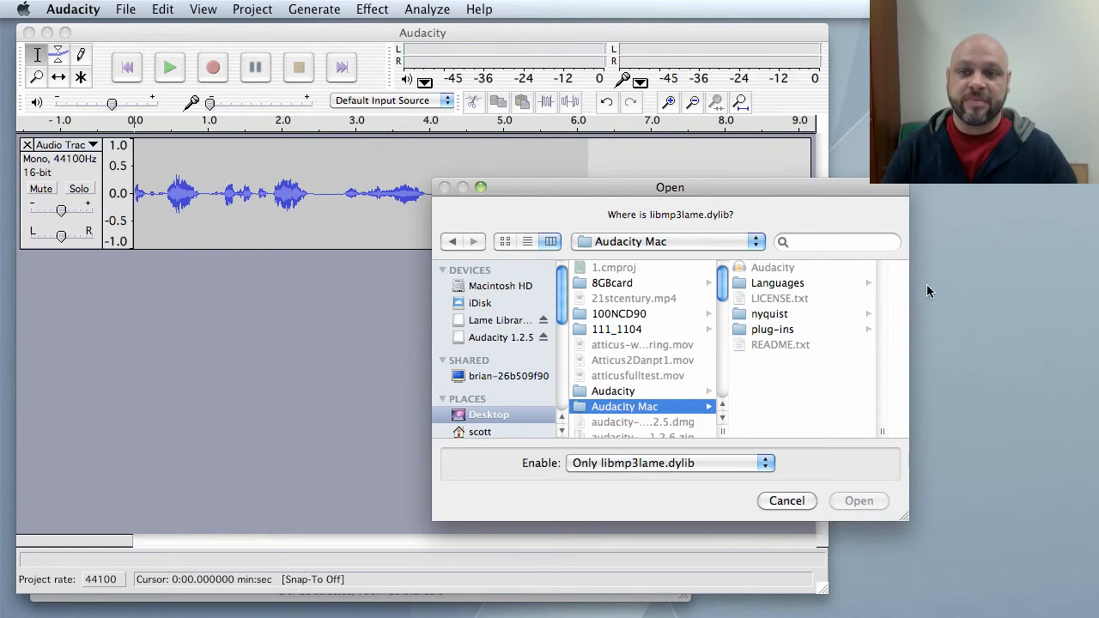
{"action": "left_click", "coordinate": [779, 335]}
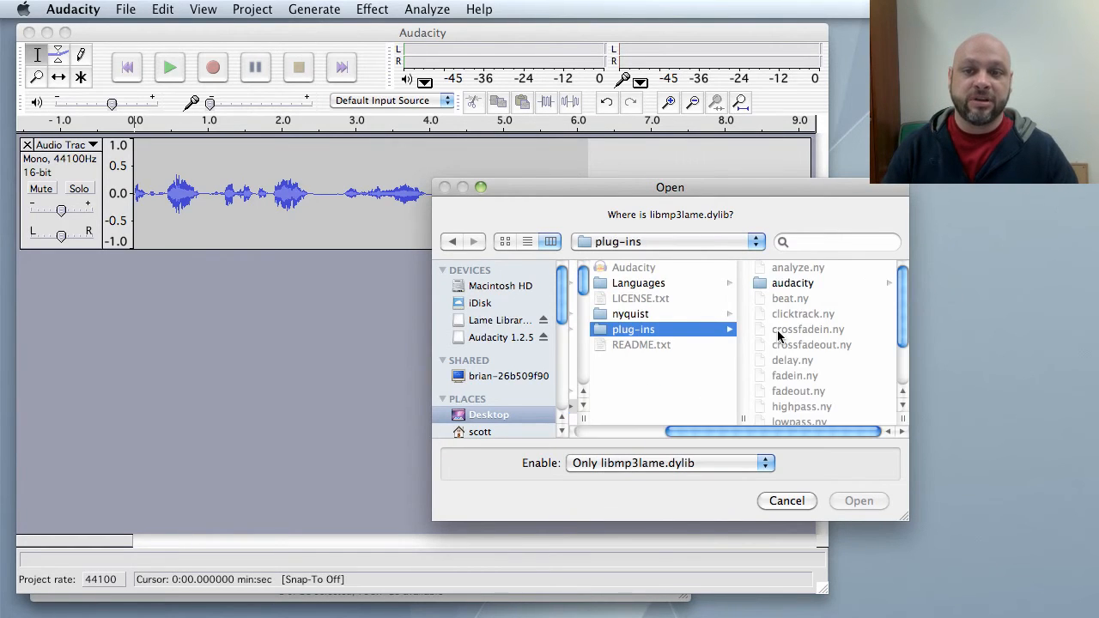
{"action": "left_click", "coordinate": [763, 287]}
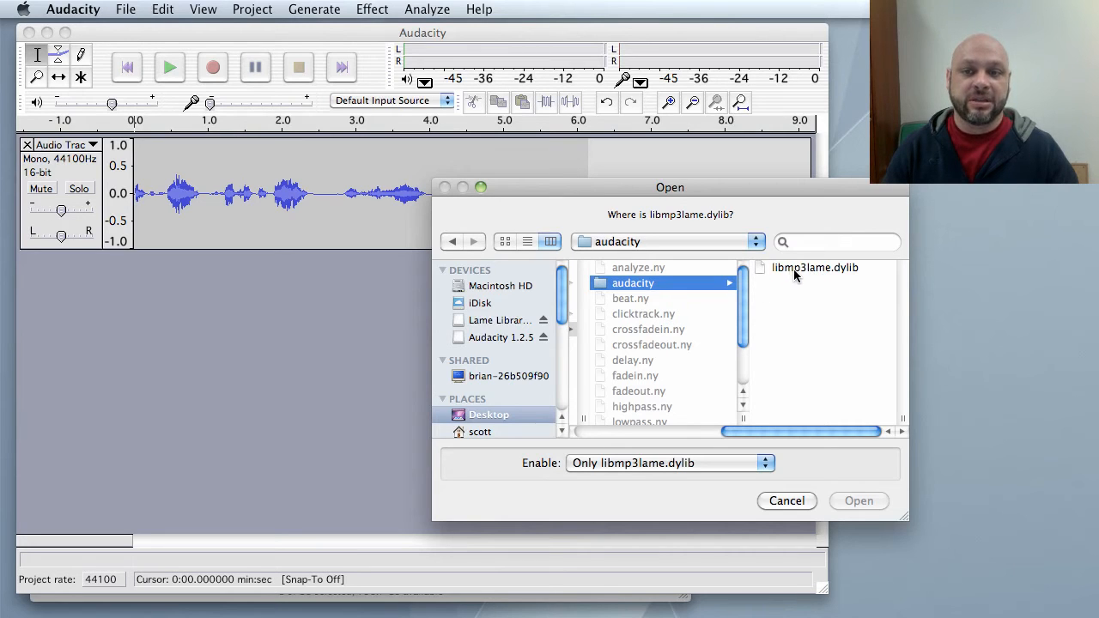
{"action": "left_click", "coordinate": [793, 268]}
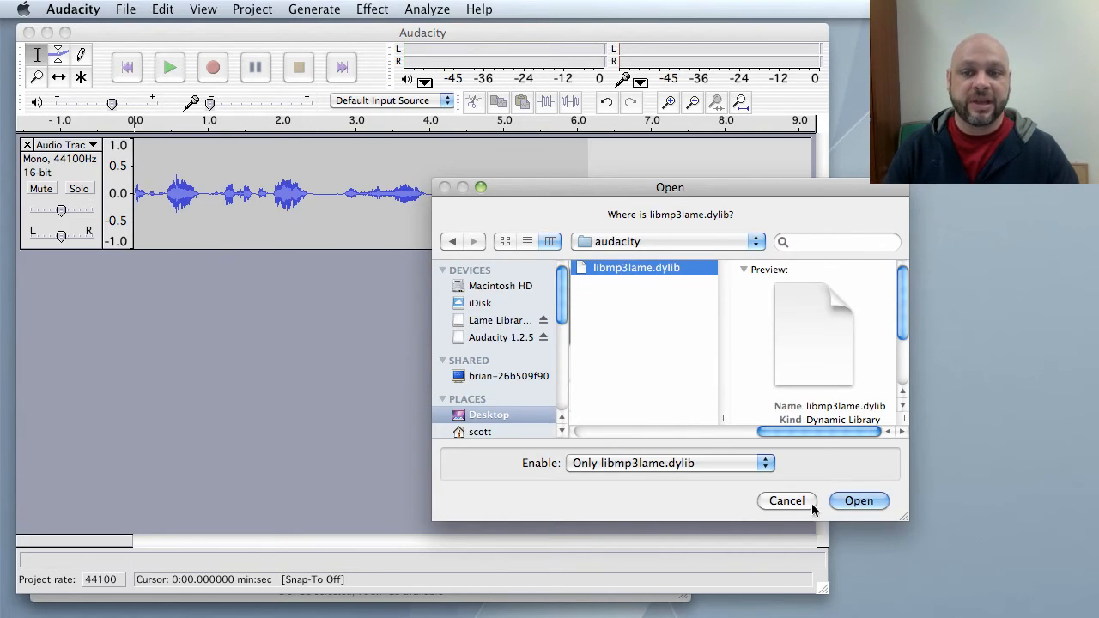
{"action": "left_click", "coordinate": [858, 501]}
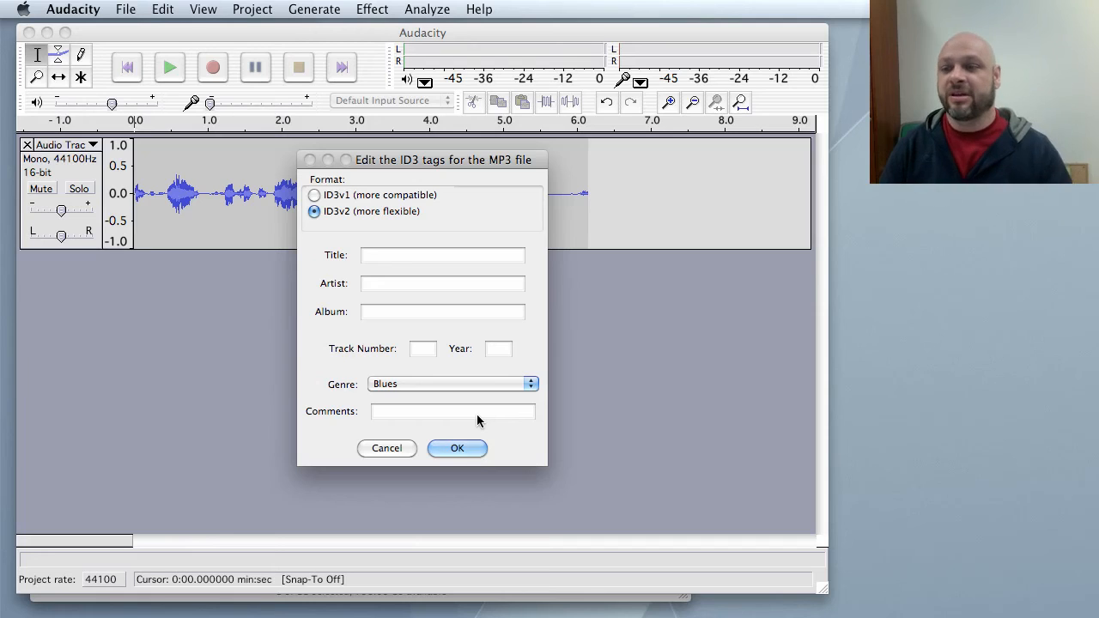
Set the MP3's ID3 title to "Test for Class" and fill in the artist field with the presenter's name.
{"action": "left_click", "coordinate": [410, 256]}
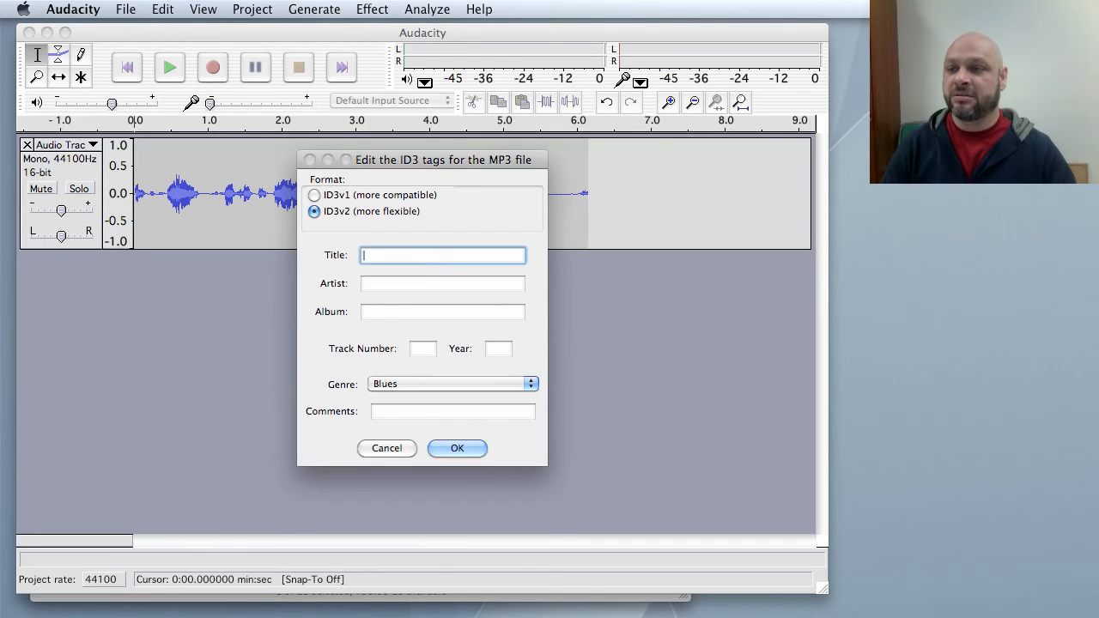
{"action": "type", "text": "Tes"}
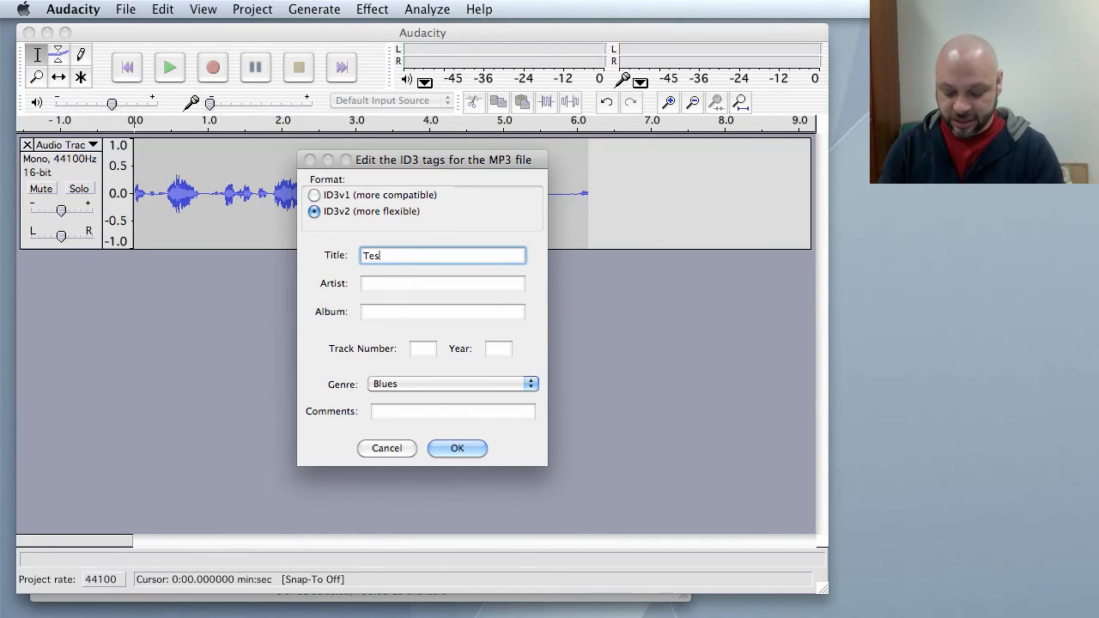
{"action": "type", "text": "t for "}
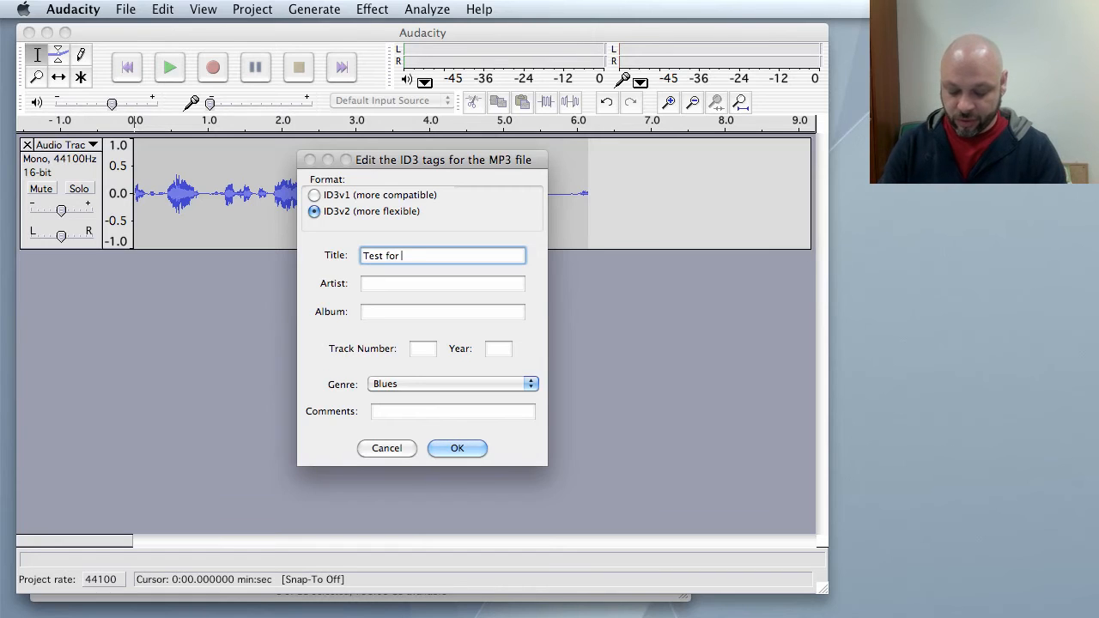
{"action": "type", "text": "Class"}
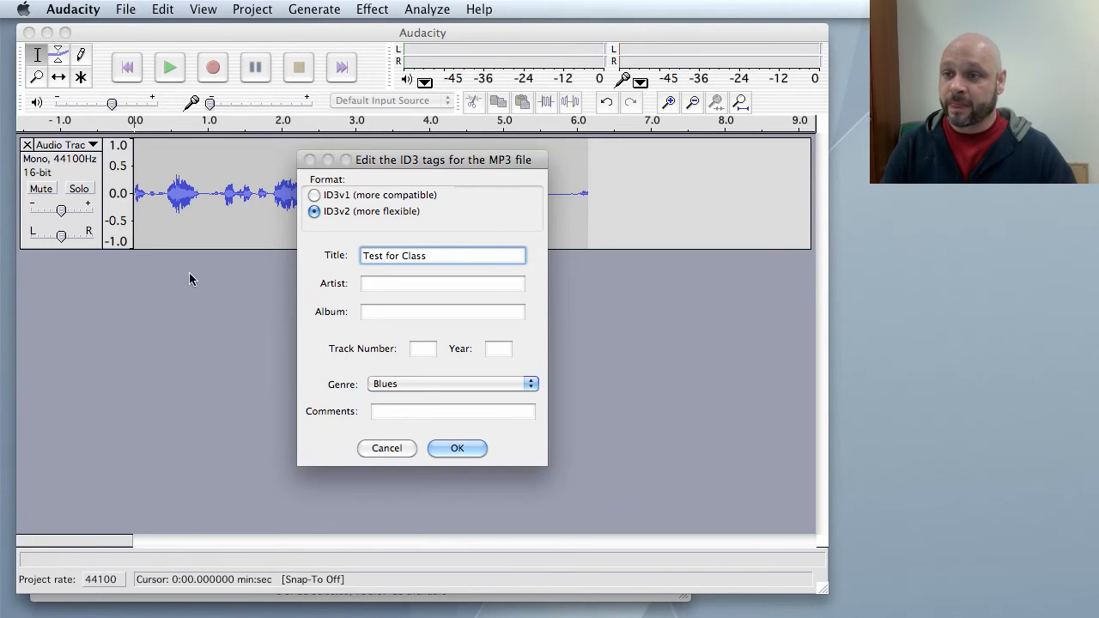
{"action": "left_click", "coordinate": [374, 282]}
{"action": "type", "text": "Scot"}
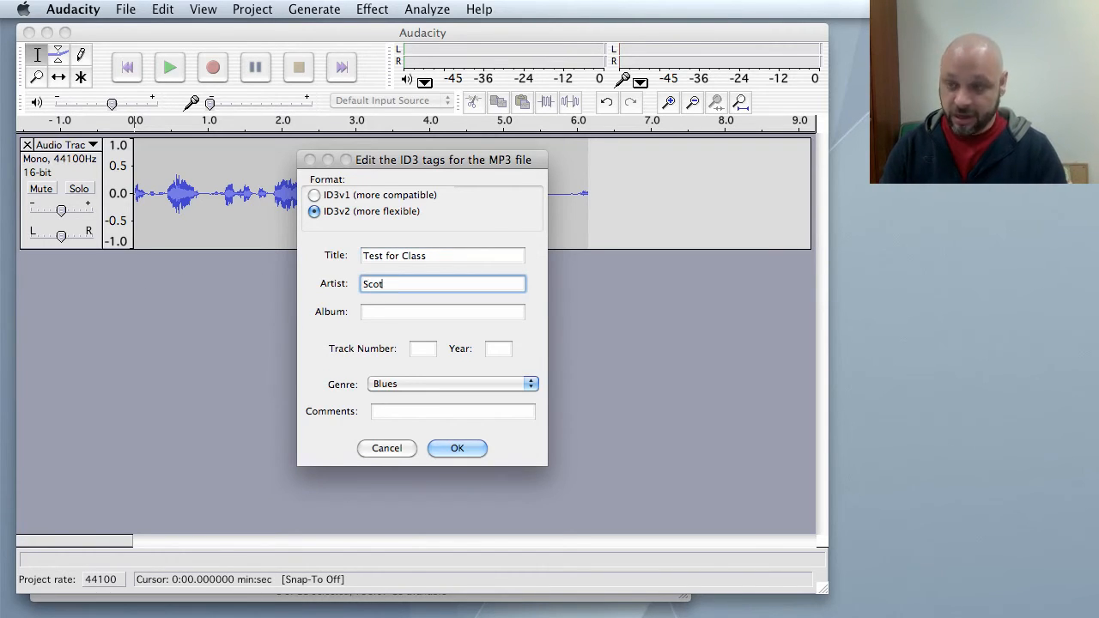
{"action": "type", "text": "t"}
Set the album tag to "Yo Baby!!" and choose Noise as the genre.
{"action": "left_click", "coordinate": [370, 314]}
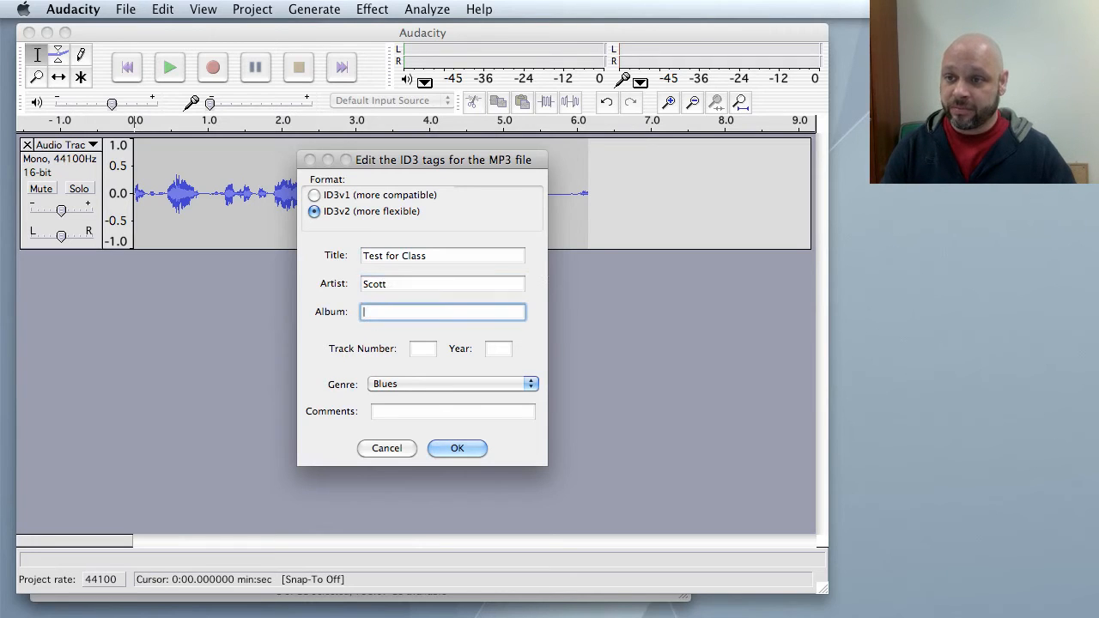
{"action": "type", "text": "Yo"}
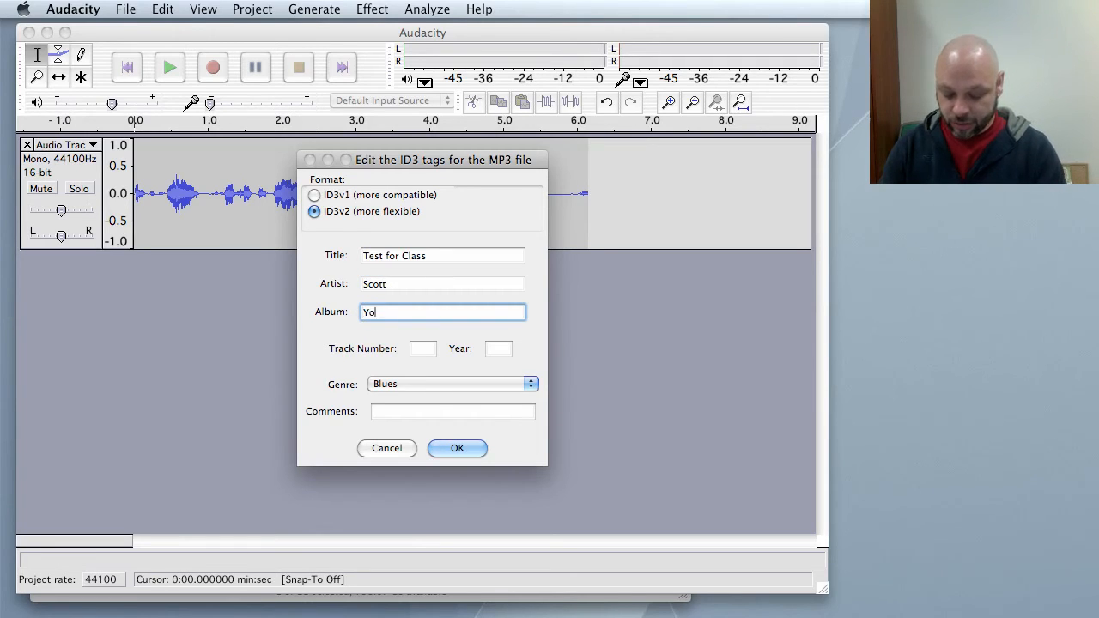
{"action": "type", "text": " Baby!!"}
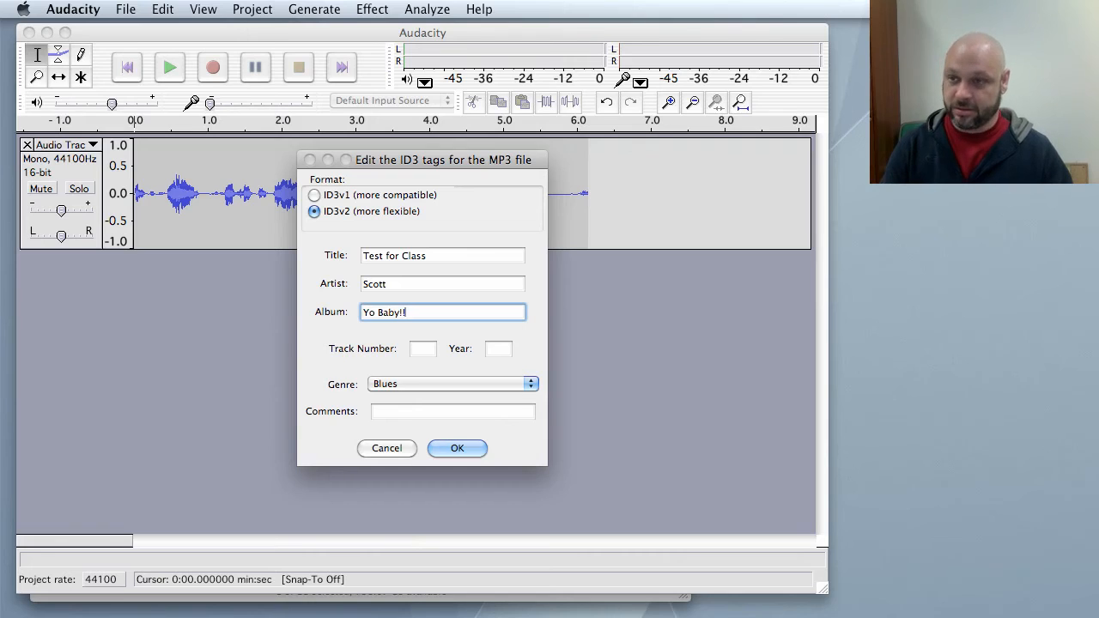
{"action": "left_click", "coordinate": [433, 384]}
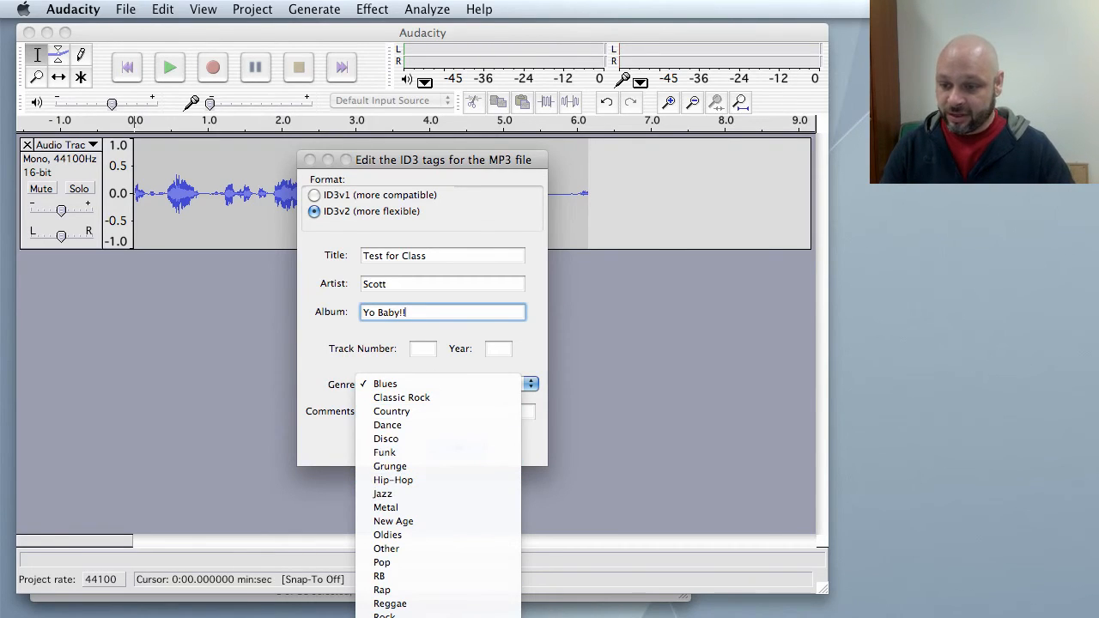
{"action": "left_click", "coordinate": [395, 611]}
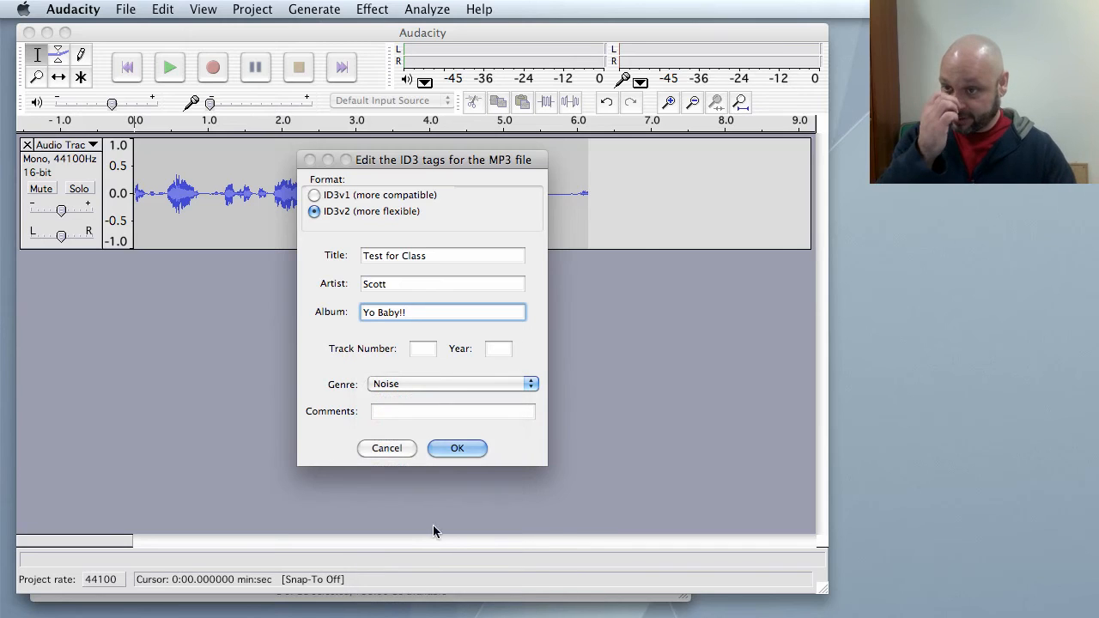
{"action": "left_click", "coordinate": [531, 384]}
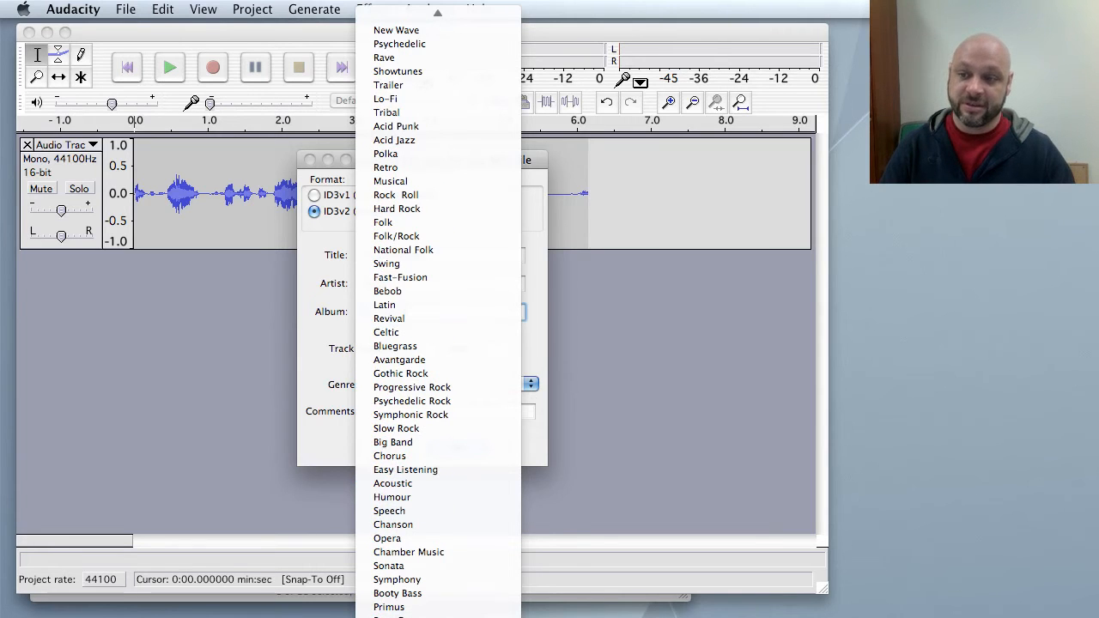
{"action": "left_click", "coordinate": [620, 407]}
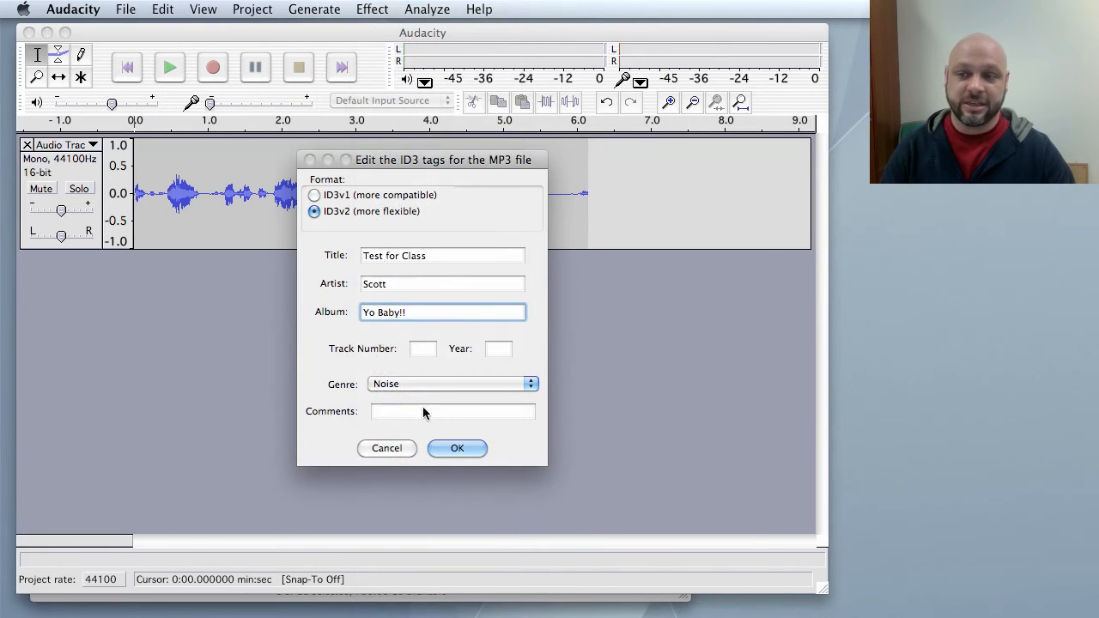
Add the comment "For the tutorial" to the ID3 tags and confirm the tag dialog.
{"action": "left_click", "coordinate": [392, 414]}
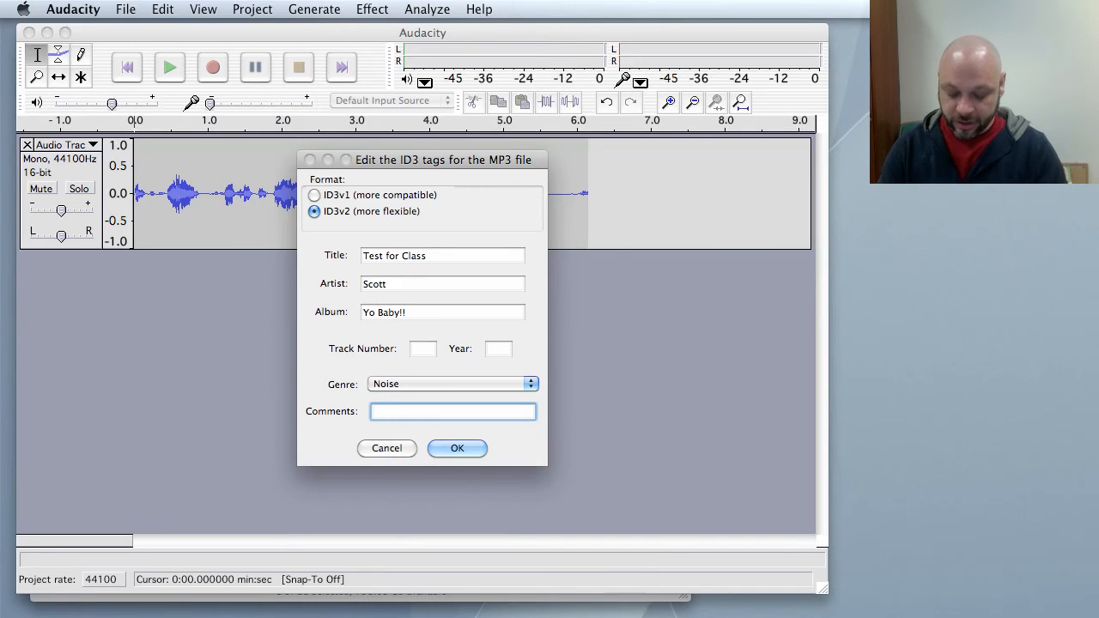
{"action": "type", "text": "For the "}
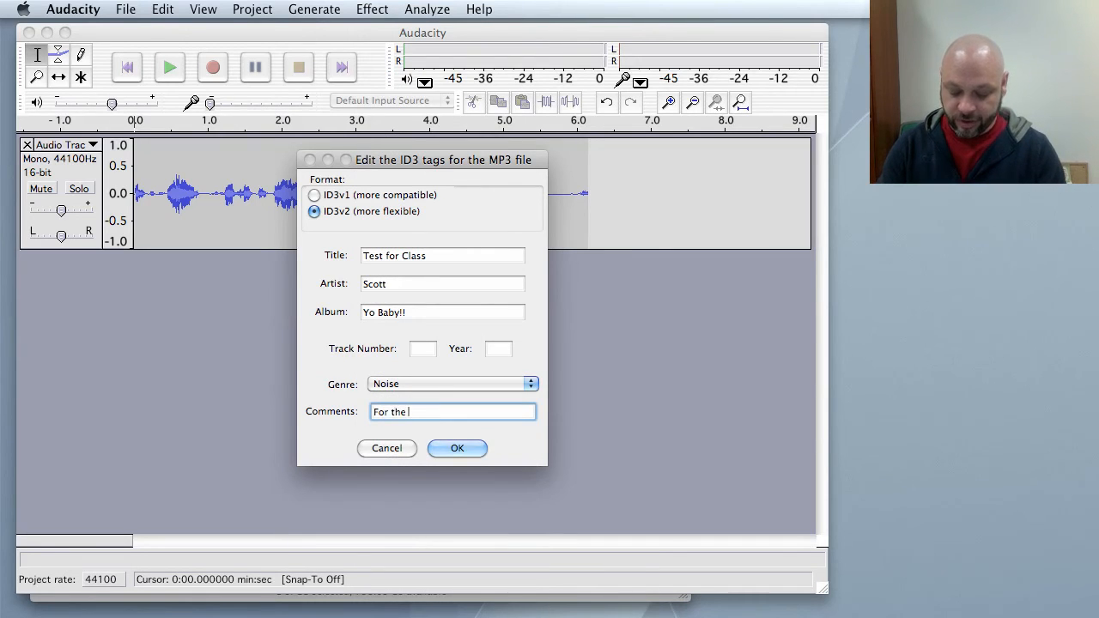
{"action": "type", "text": "tutor"}
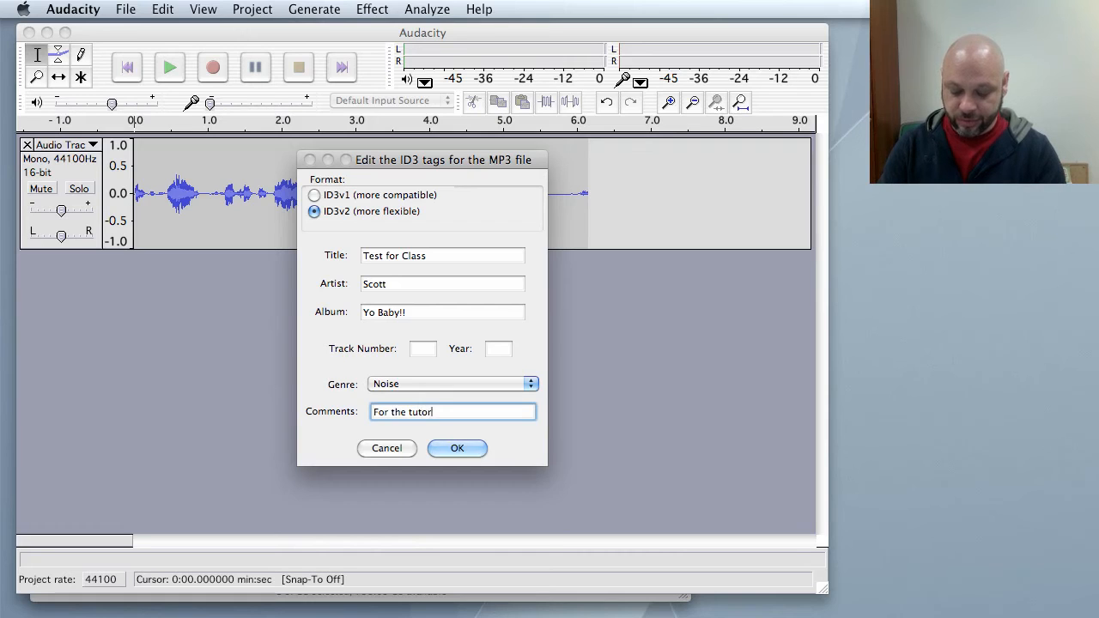
{"action": "type", "text": "ial"}
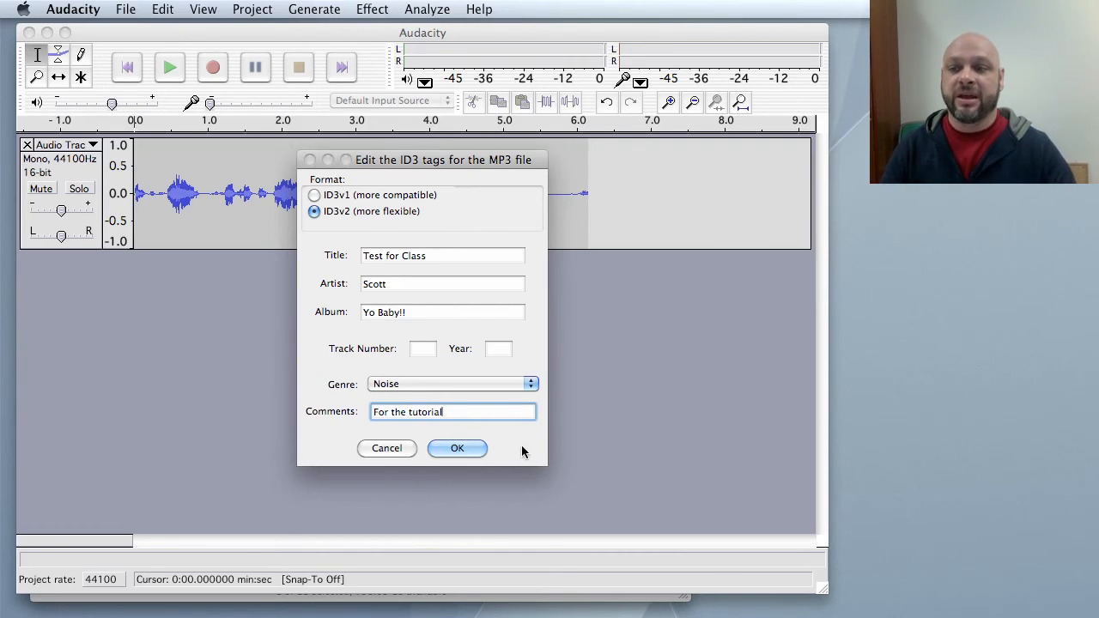
{"action": "left_click", "coordinate": [474, 448]}
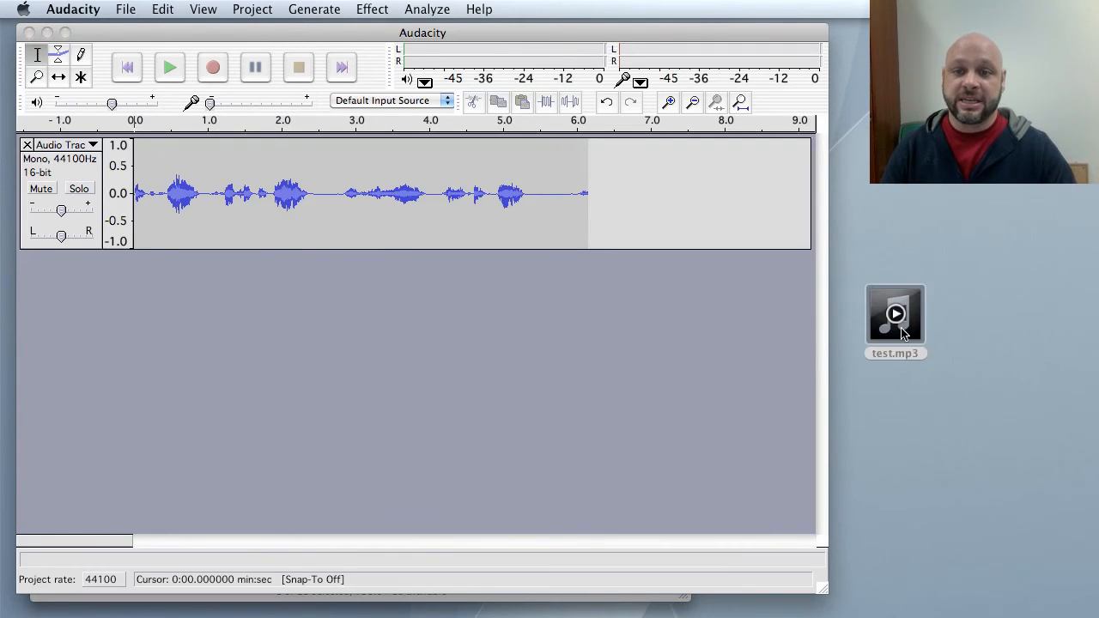
Move the exported test.mp3 file on the Desktop to the Trash.
{"action": "left_click", "coordinate": [897, 316]}
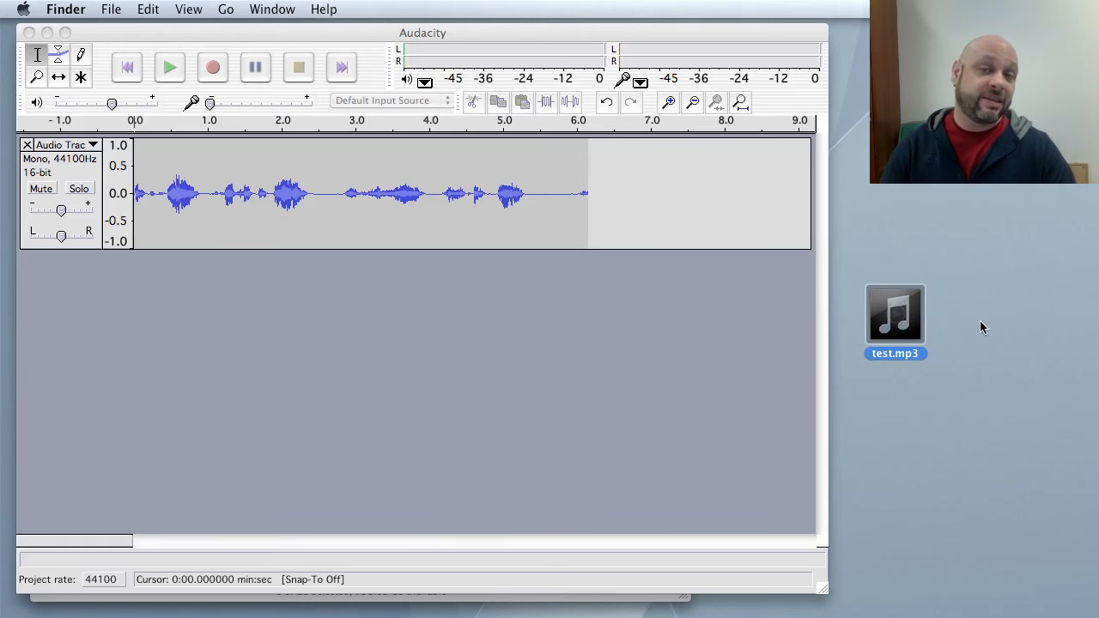
{"action": "right_click", "coordinate": [897, 318]}
{"action": "left_click", "coordinate": [947, 375]}
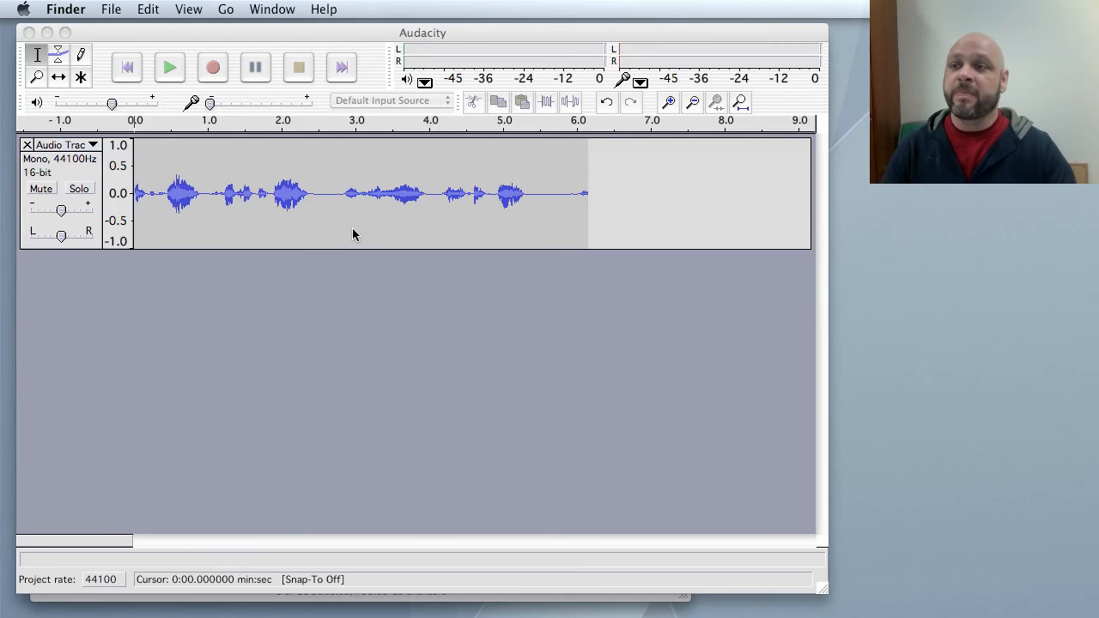
Use the Envelope tool to drop the track's volume sharply at about 1.8 seconds and ramp it back up by about 3.4 seconds.
{"action": "left_click", "coordinate": [386, 182]}
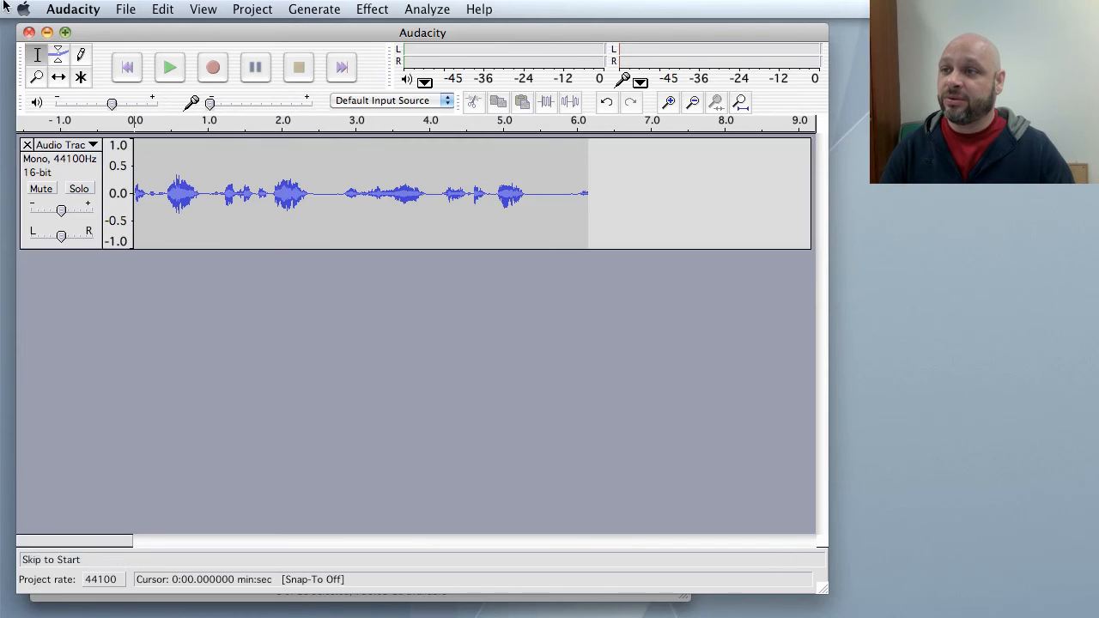
{"action": "left_click", "coordinate": [60, 57]}
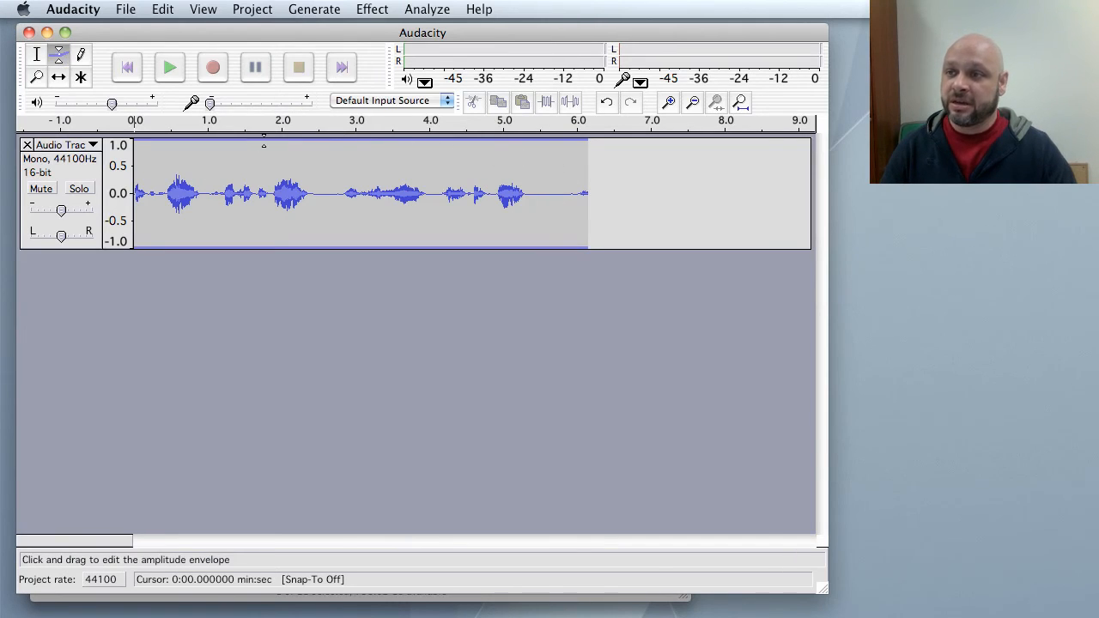
{"action": "left_click_drag", "start_coordinate": [264, 141], "coordinate": [261, 152]}
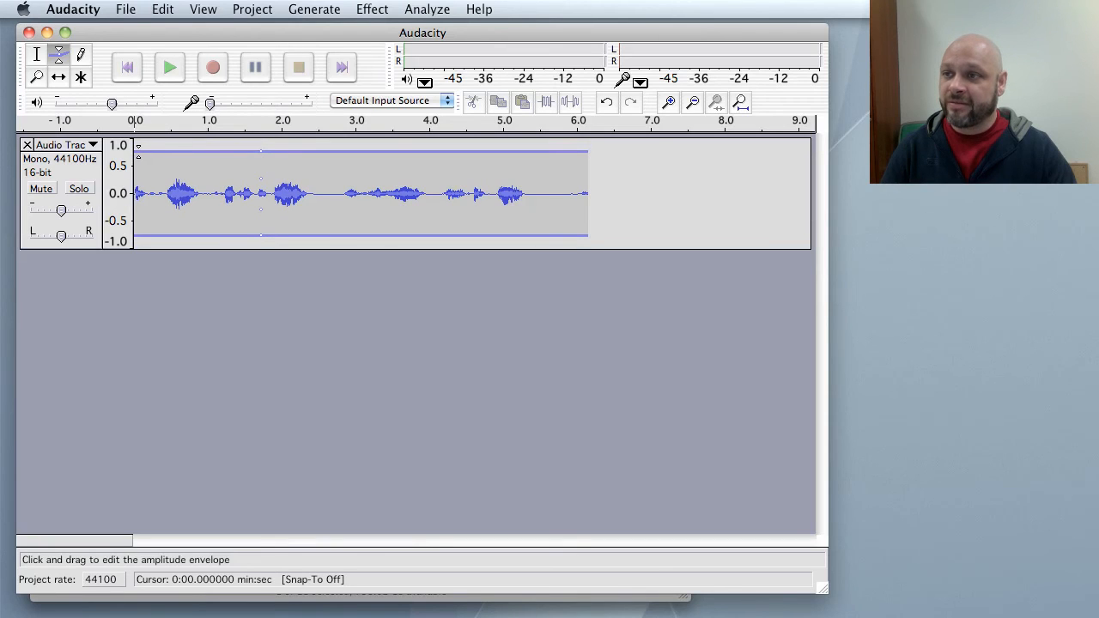
{"action": "left_click_drag", "start_coordinate": [135, 151], "coordinate": [135, 140]}
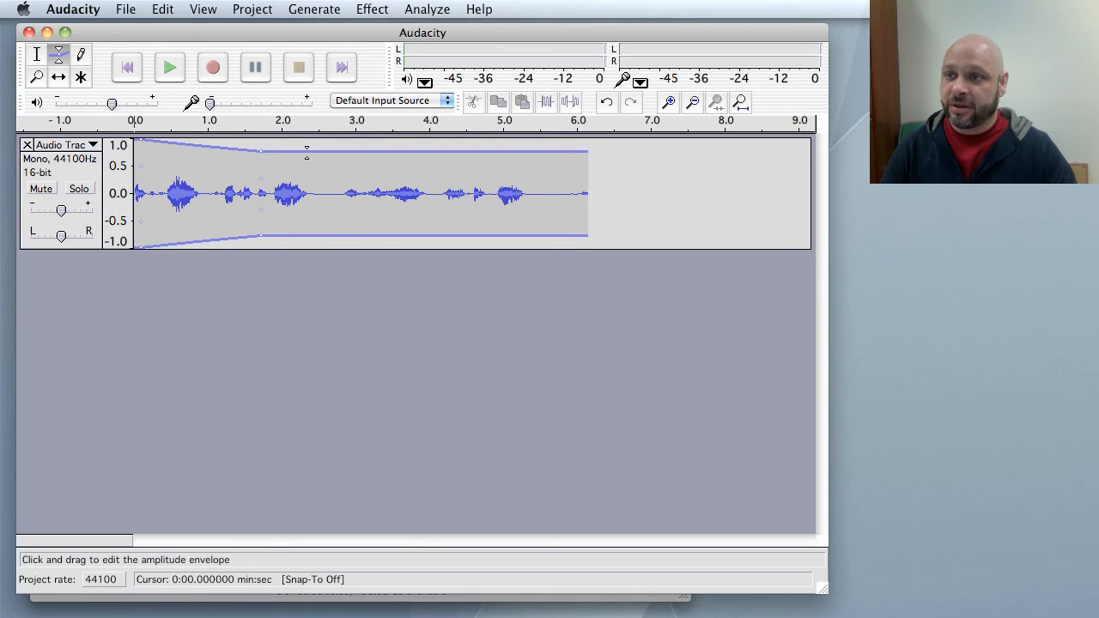
{"action": "left_click_drag", "start_coordinate": [323, 151], "coordinate": [387, 139]}
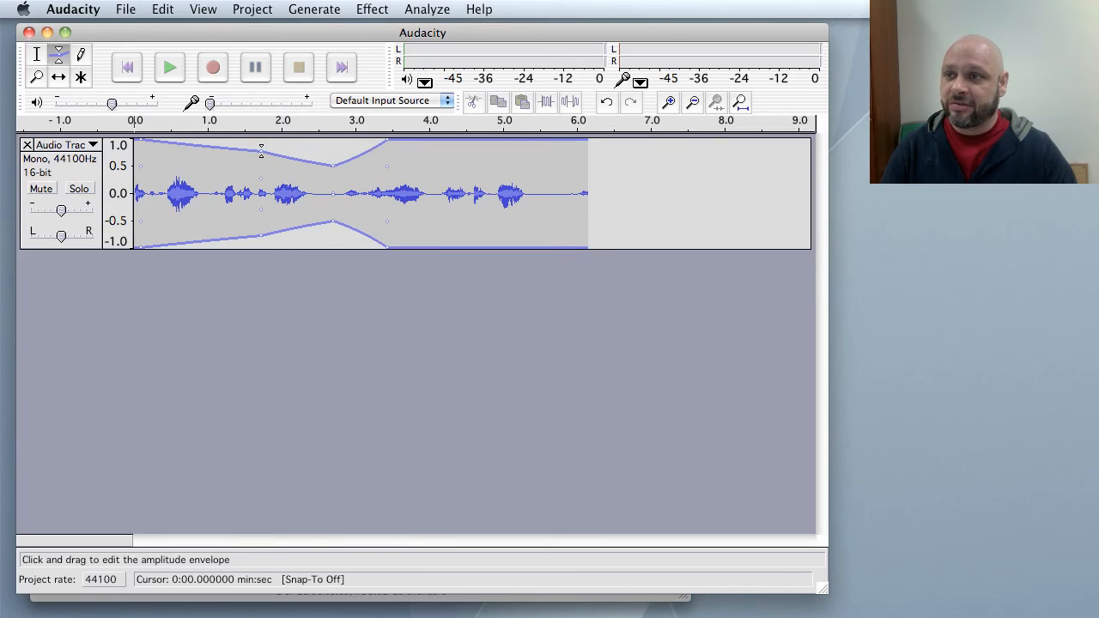
{"action": "left_click_drag", "start_coordinate": [261, 151], "coordinate": [272, 177]}
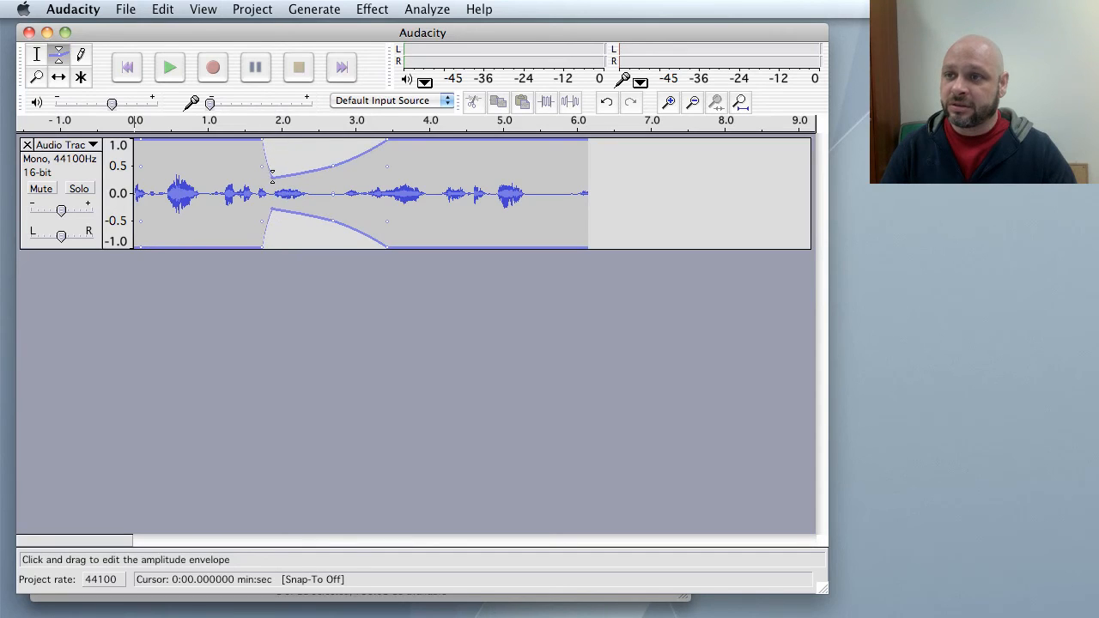
Play the edited track and stop it, then record a short second clip onto a new track and stop recording.
{"action": "left_click", "coordinate": [169, 76]}
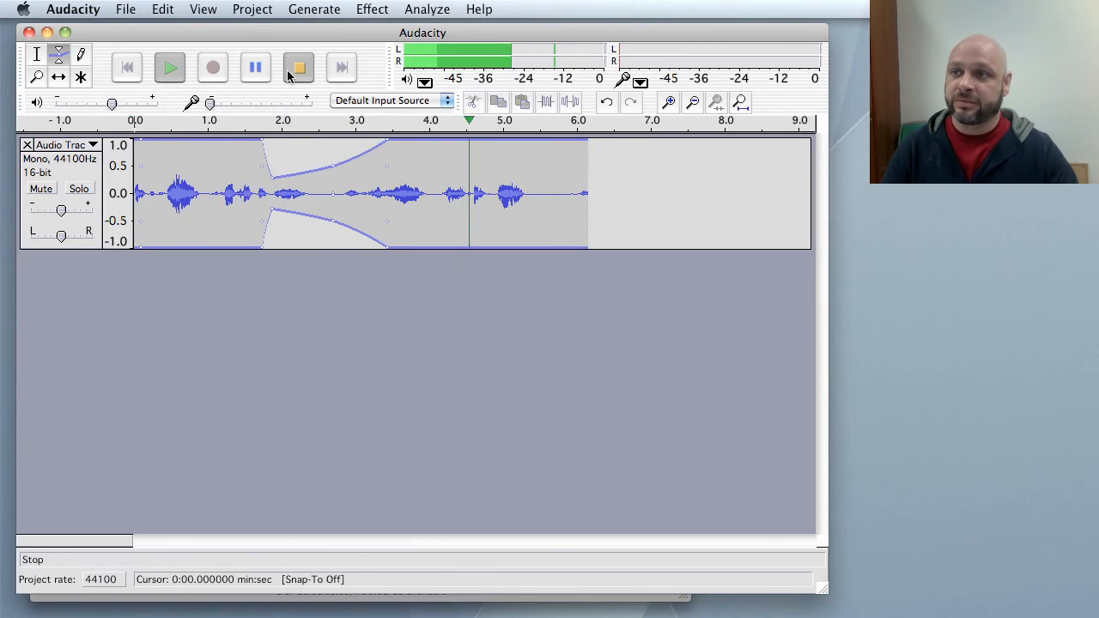
{"action": "left_click", "coordinate": [291, 75]}
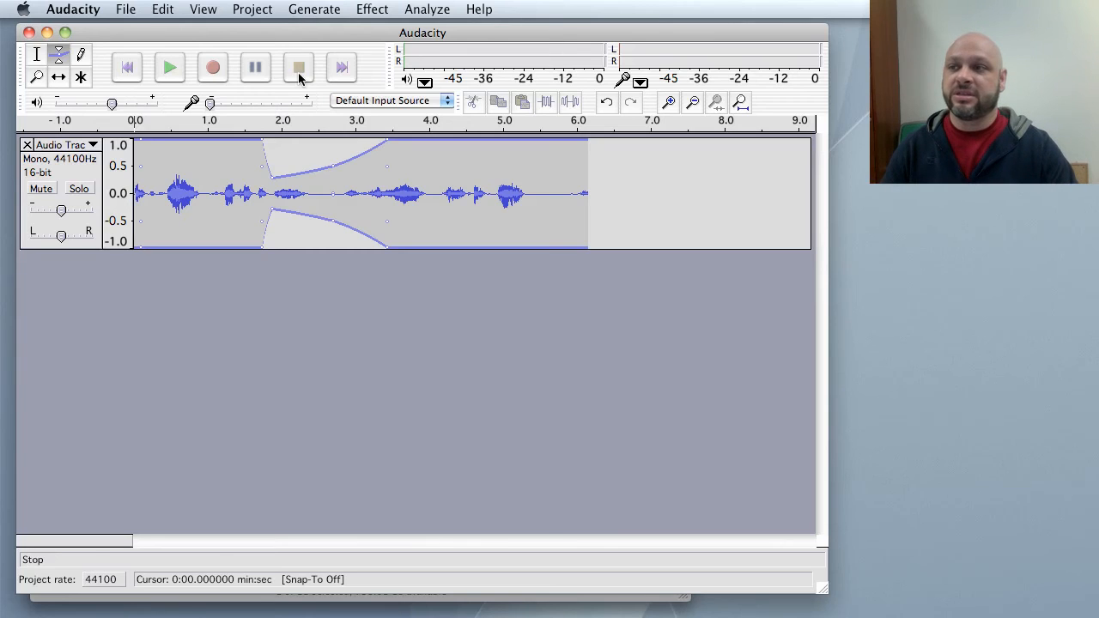
{"action": "left_click", "coordinate": [213, 70]}
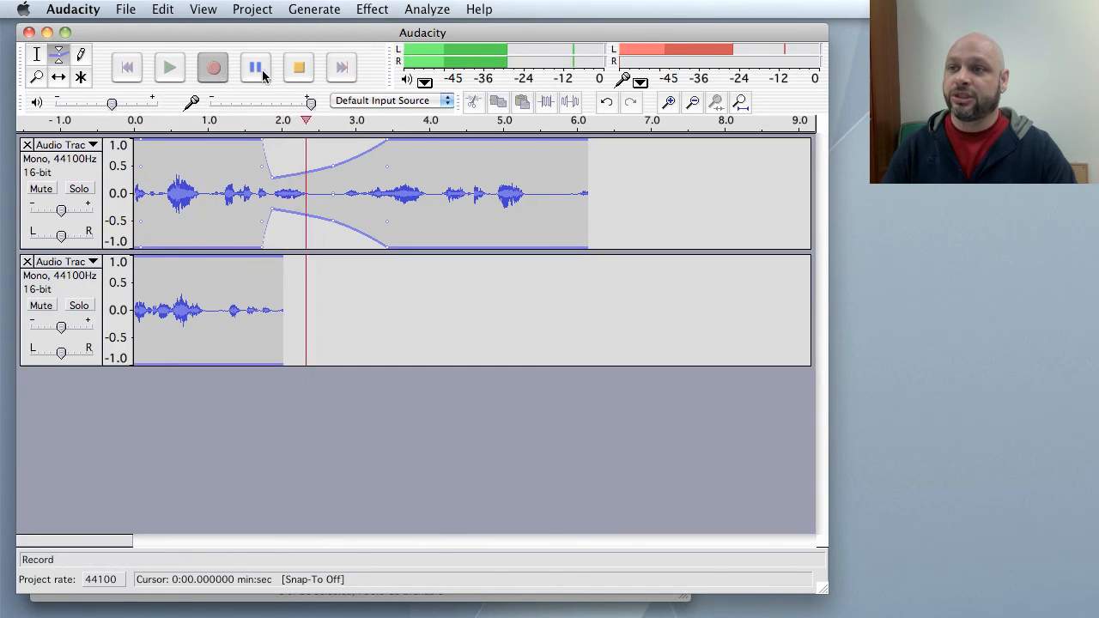
{"action": "left_click", "coordinate": [299, 68]}
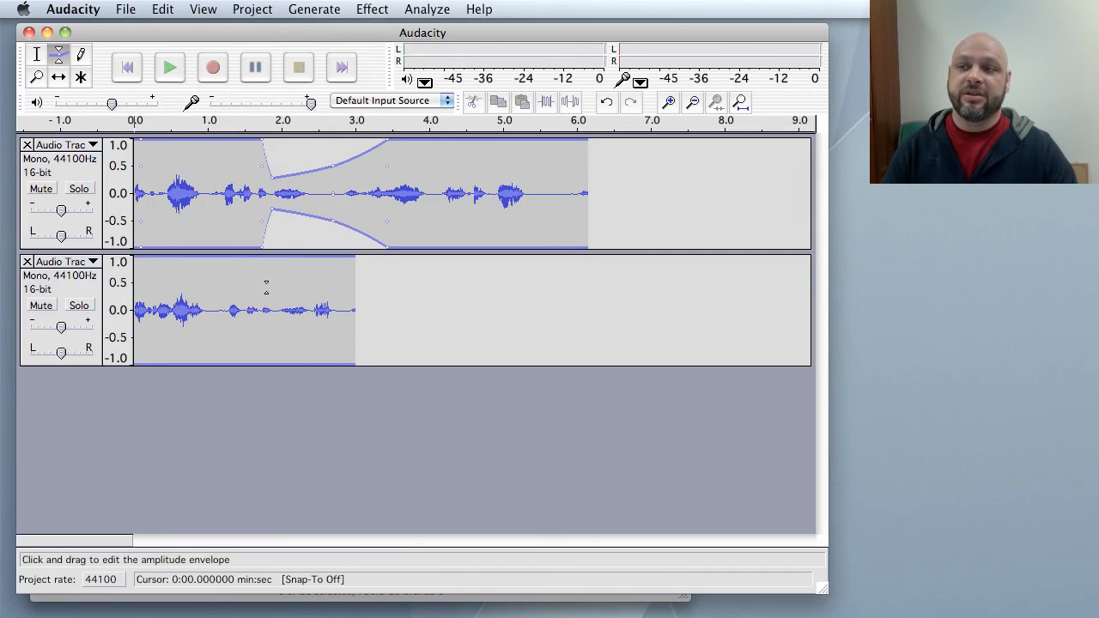